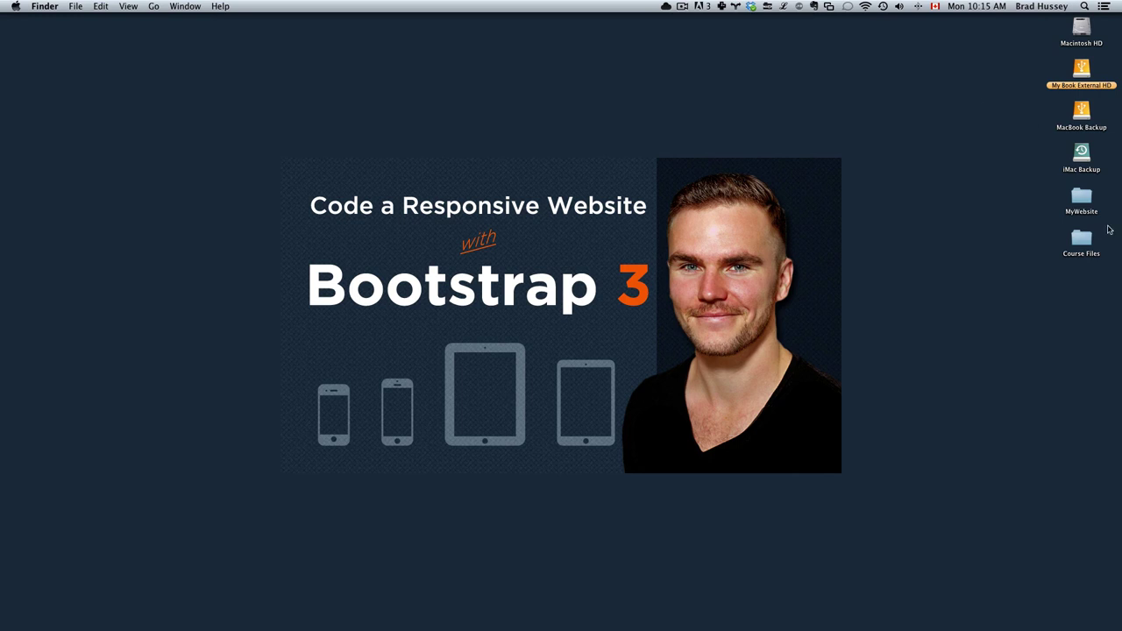
Compare the 03 – Sans Photoshop images folder with the MyWebsite images folder side by side, then close both.
{"action": "double_click", "coordinate": [1083, 239]}
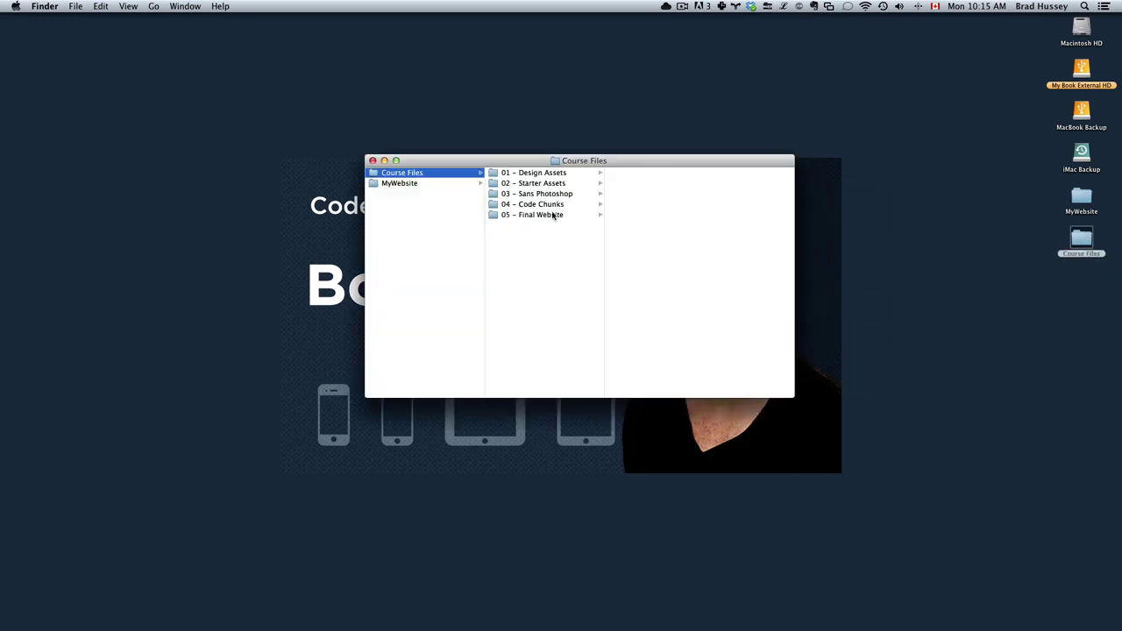
{"action": "left_click", "coordinate": [553, 195]}
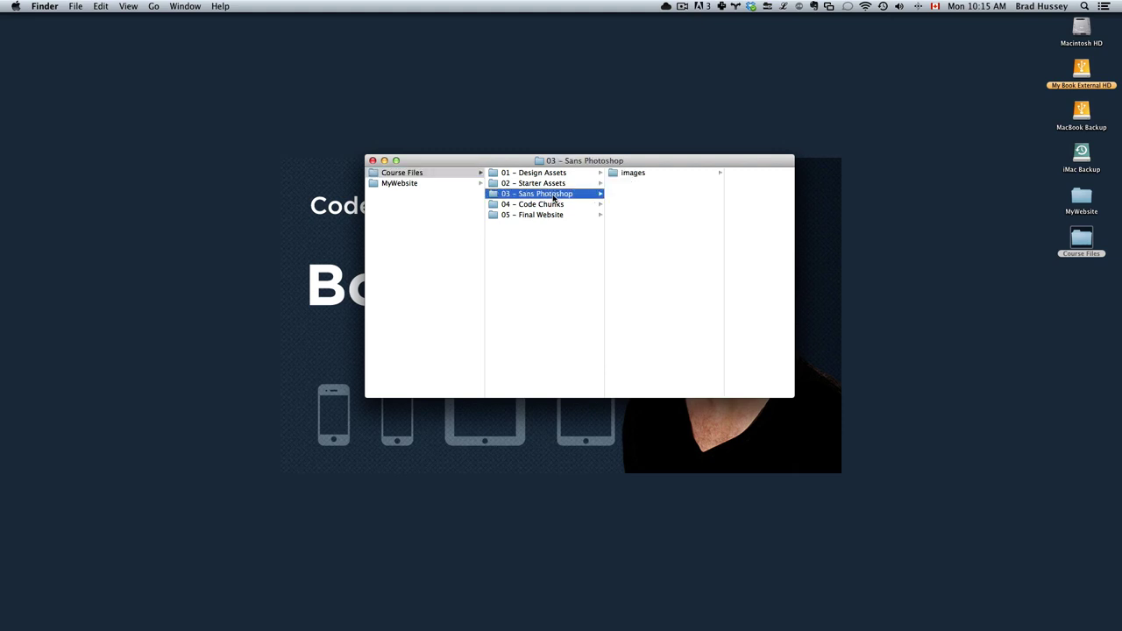
{"action": "left_click", "coordinate": [664, 175]}
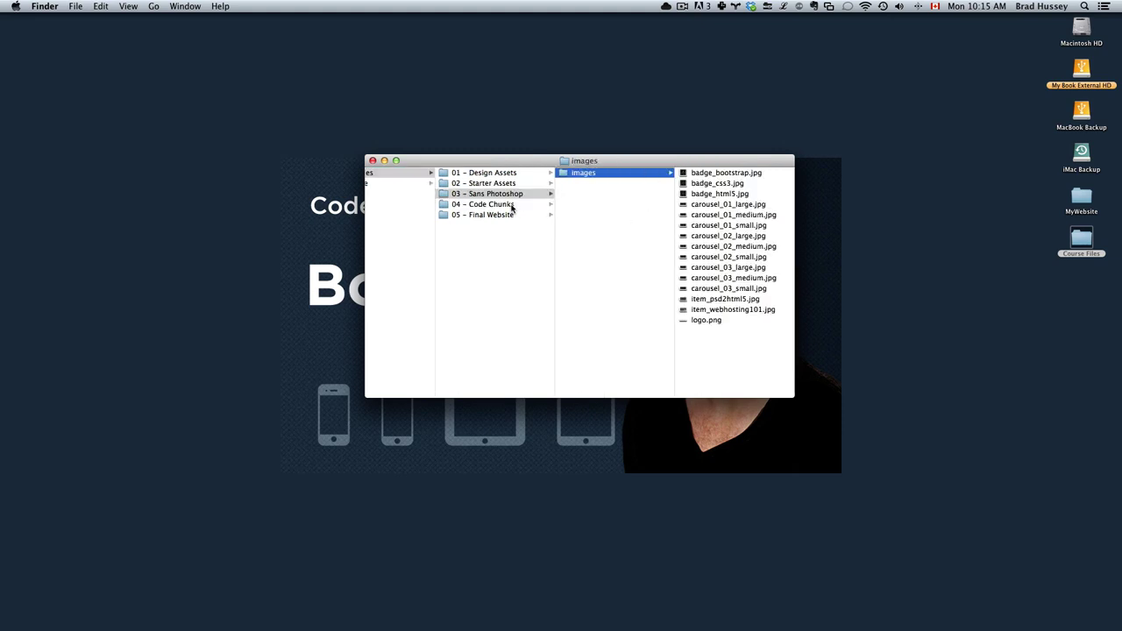
{"action": "double_click", "coordinate": [1084, 200]}
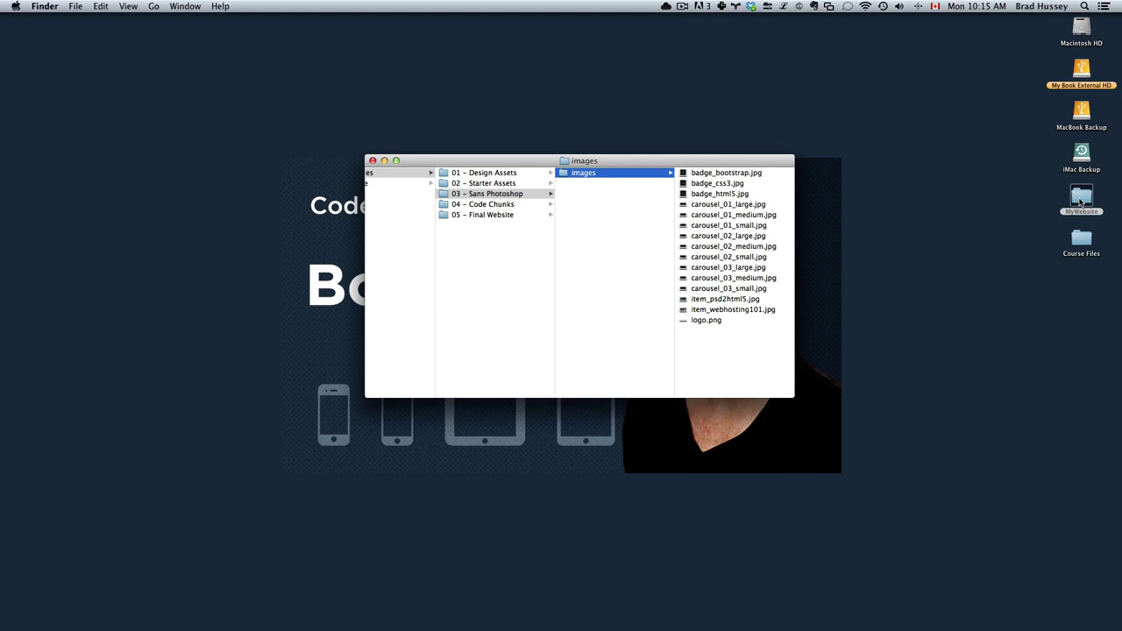
{"action": "left_click_drag", "start_coordinate": [737, 108], "coordinate": [789, 247]}
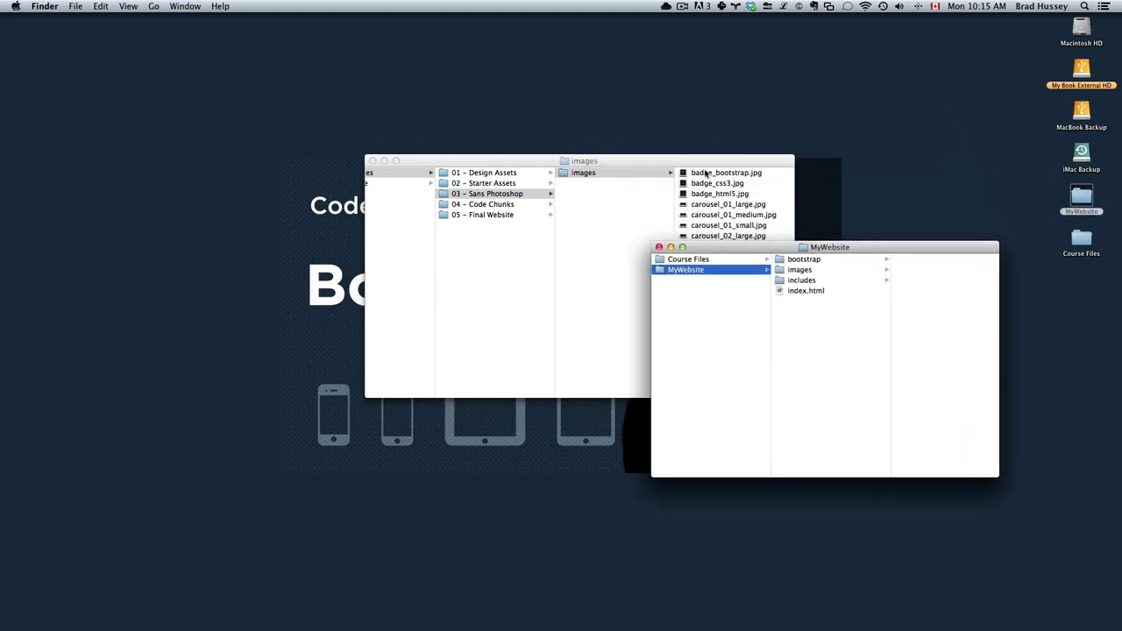
{"action": "left_click_drag", "start_coordinate": [706, 163], "coordinate": [494, 139]}
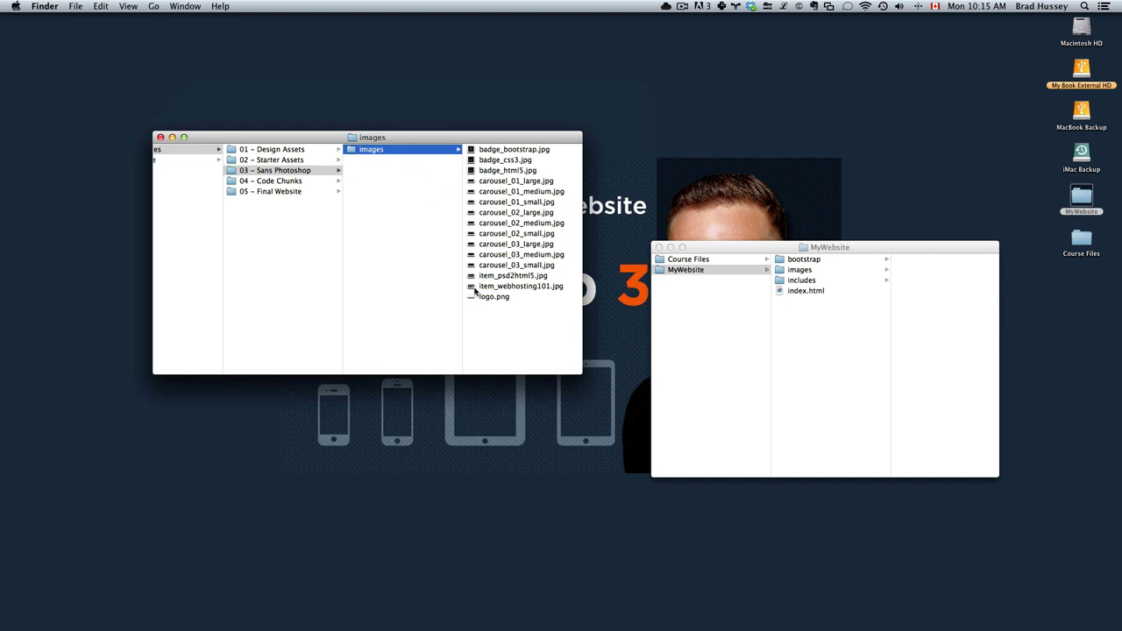
{"action": "left_click_drag", "start_coordinate": [499, 318], "coordinate": [511, 133]}
{"action": "left_click", "coordinate": [785, 270]}
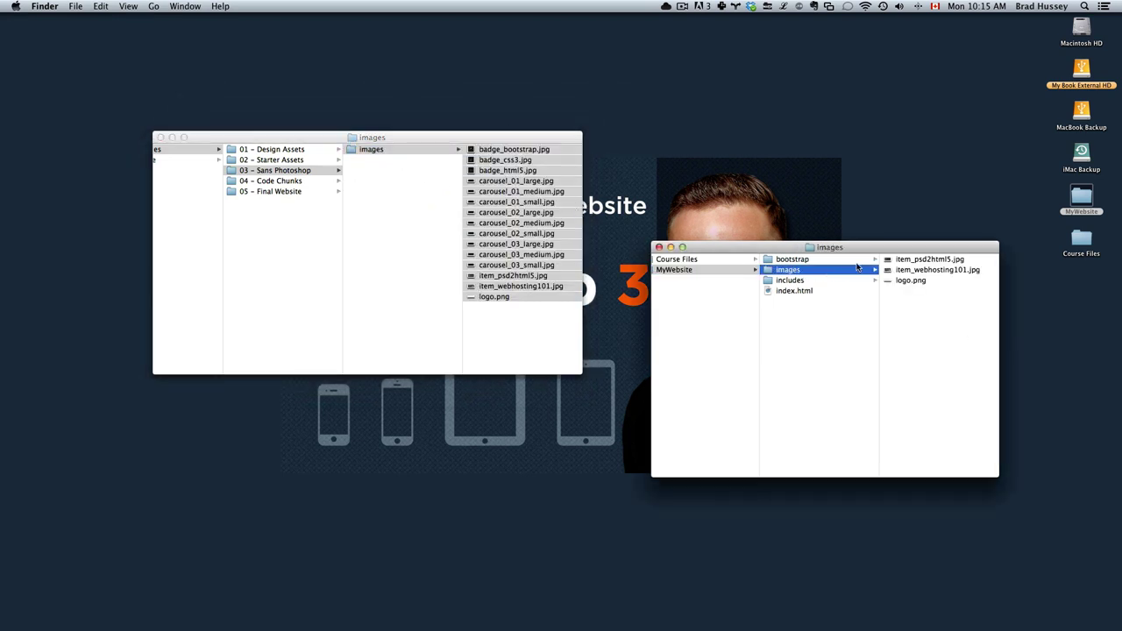
{"action": "left_click_drag", "start_coordinate": [947, 248], "coordinate": [876, 139]}
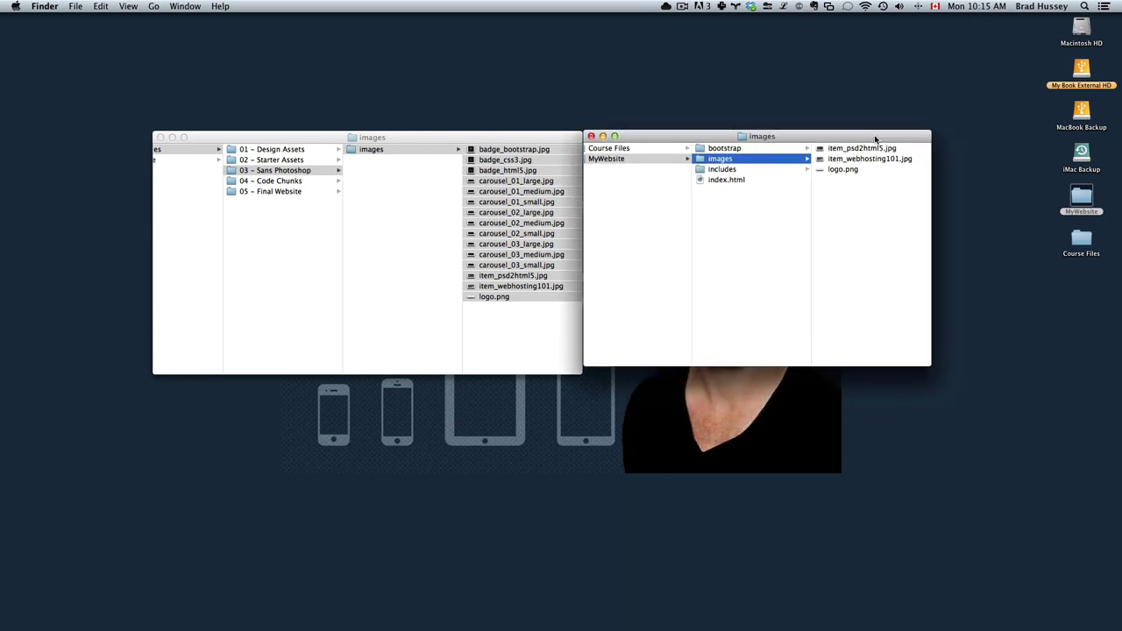
{"action": "left_click", "coordinate": [161, 138]}
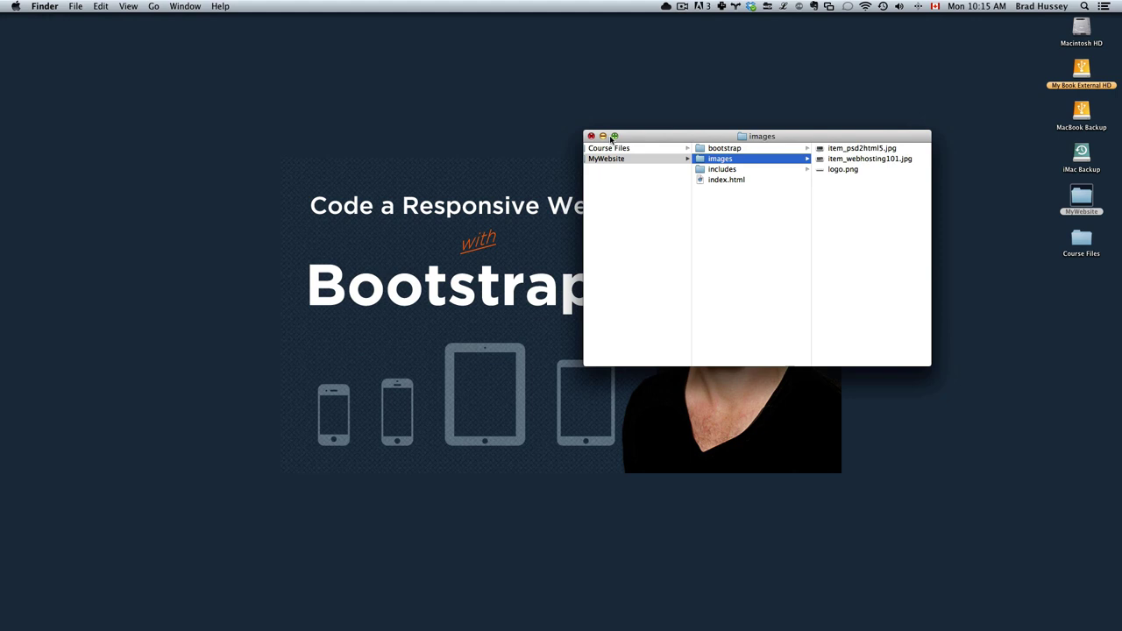
{"action": "left_click", "coordinate": [590, 137]}
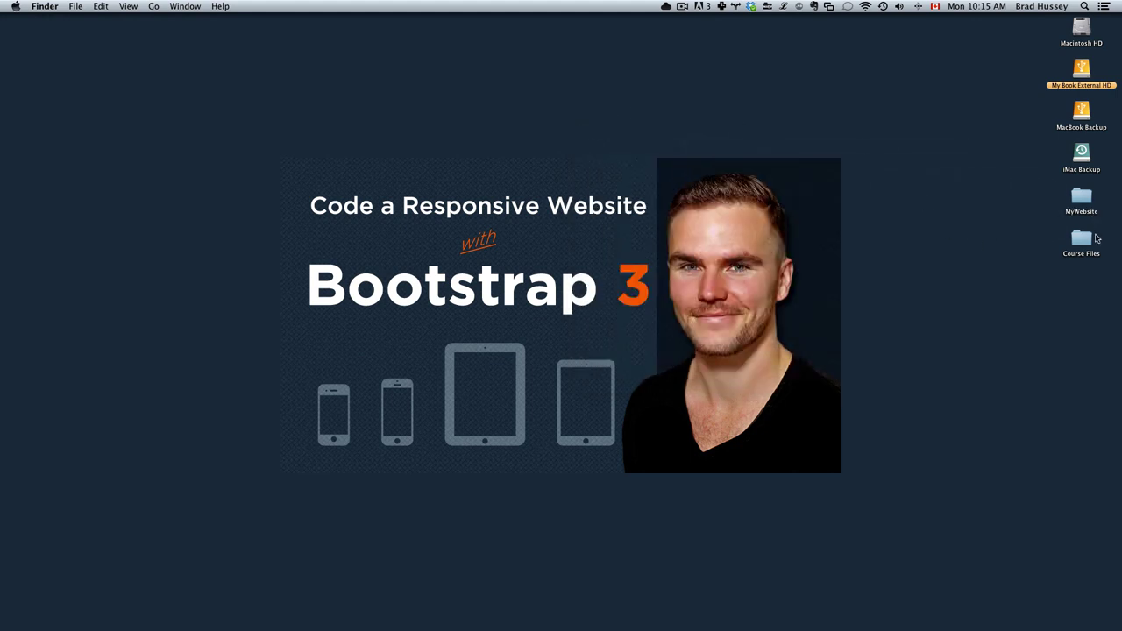
From Course Files › 01 – Design Assets, open Carousel_Large.psd in Photoshop.
{"action": "double_click", "coordinate": [1083, 237]}
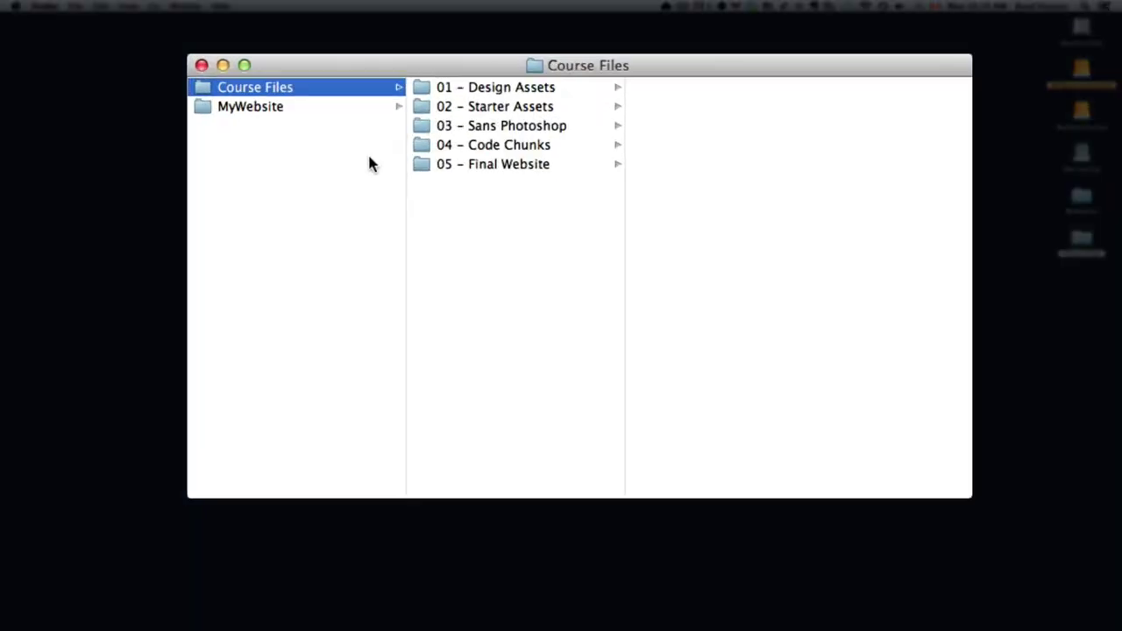
{"action": "left_click", "coordinate": [513, 72]}
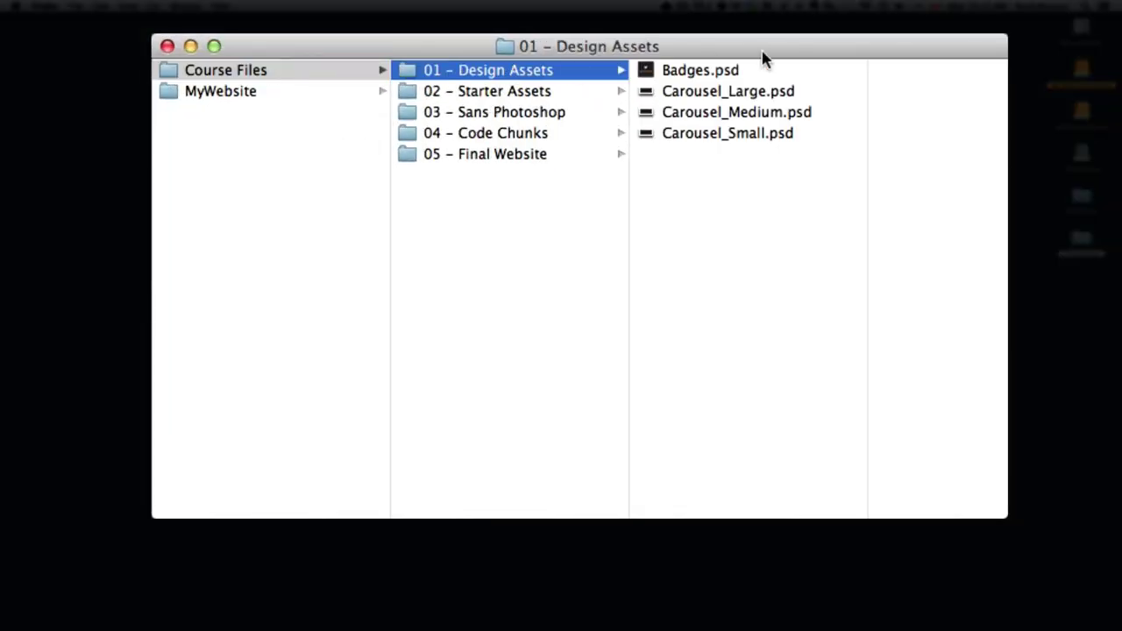
{"action": "left_click_drag", "start_coordinate": [763, 57], "coordinate": [698, 55]}
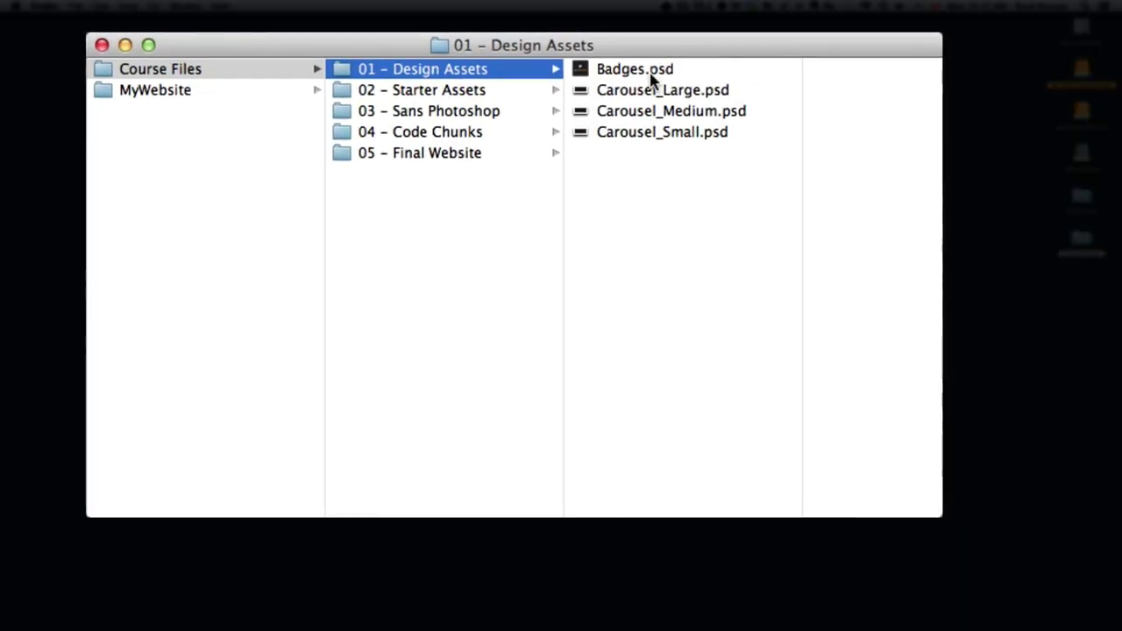
{"action": "left_click", "coordinate": [706, 91]}
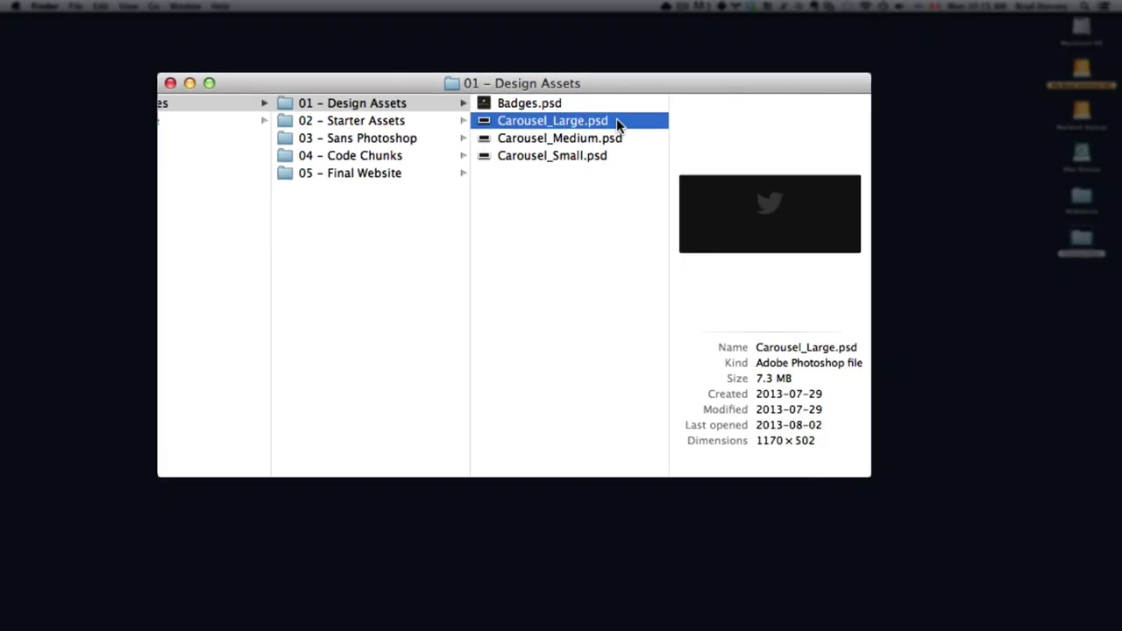
{"action": "double_click", "coordinate": [616, 120]}
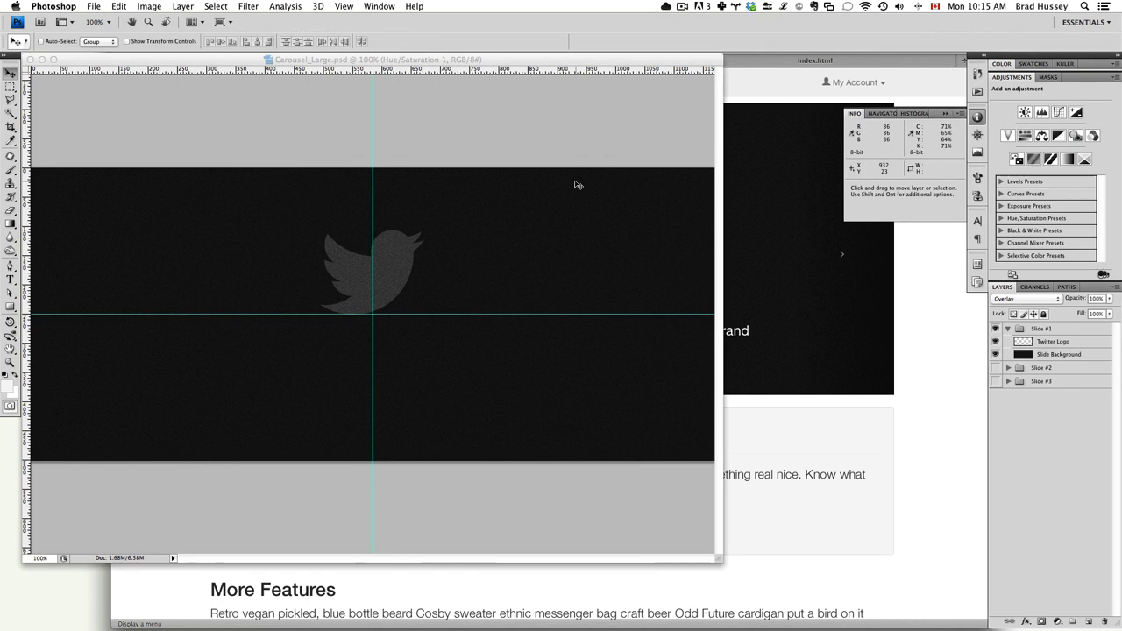
Close the Info panel and preview the Slide #2 and Slide #3 artwork by toggling visibility.
{"action": "left_click", "coordinate": [978, 117]}
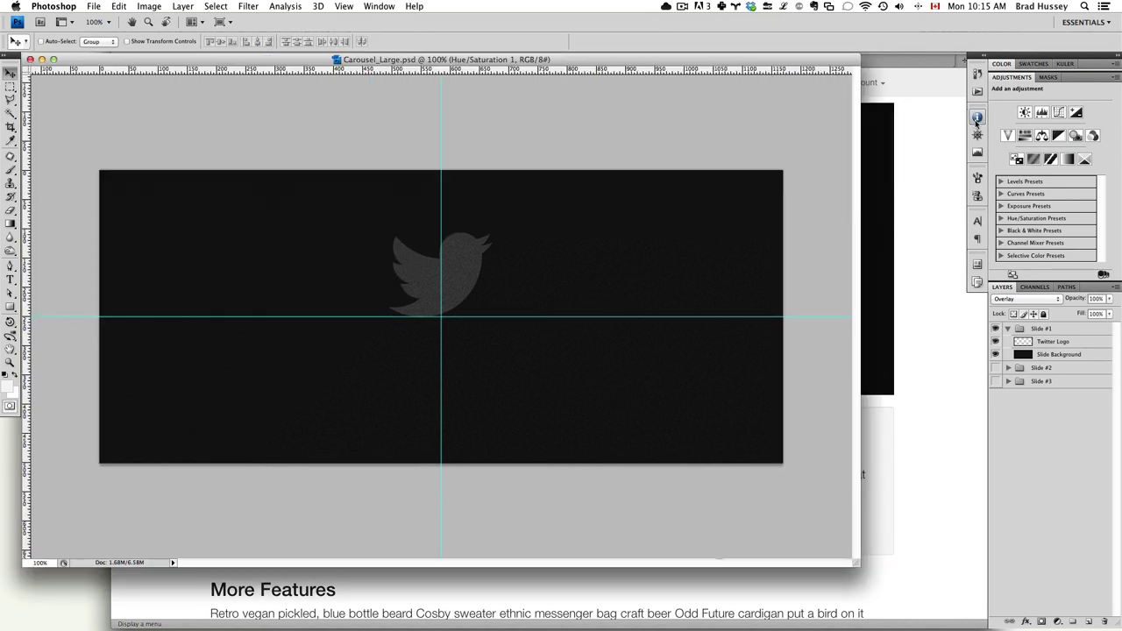
{"action": "left_click", "coordinate": [1009, 329]}
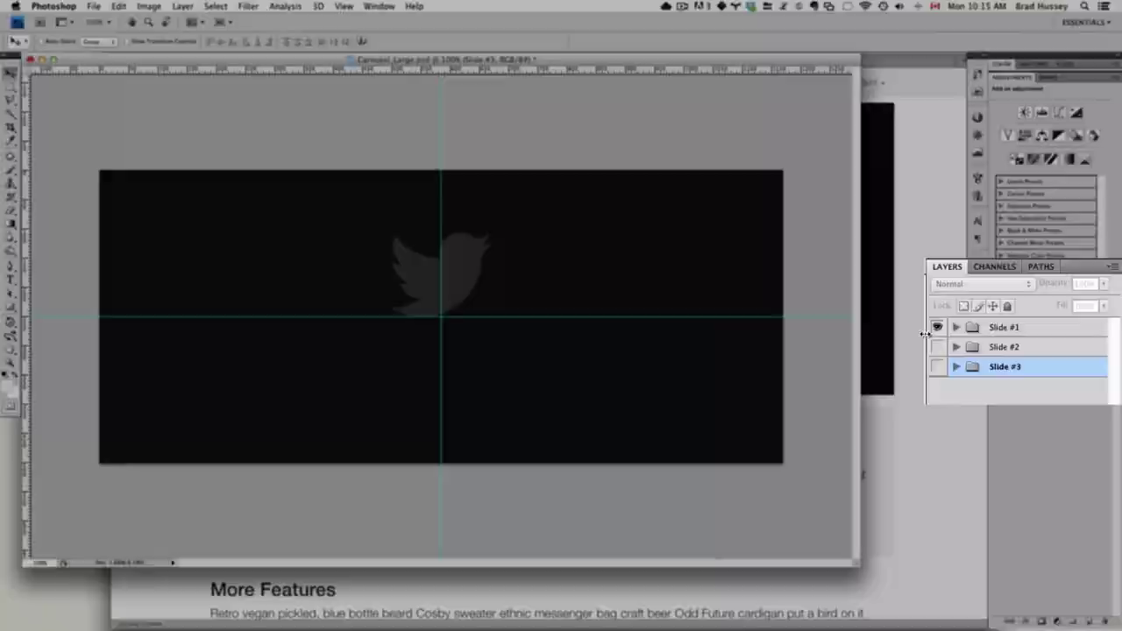
{"action": "left_click", "coordinate": [995, 329]}
{"action": "left_click", "coordinate": [995, 342]}
{"action": "left_click", "coordinate": [995, 342]}
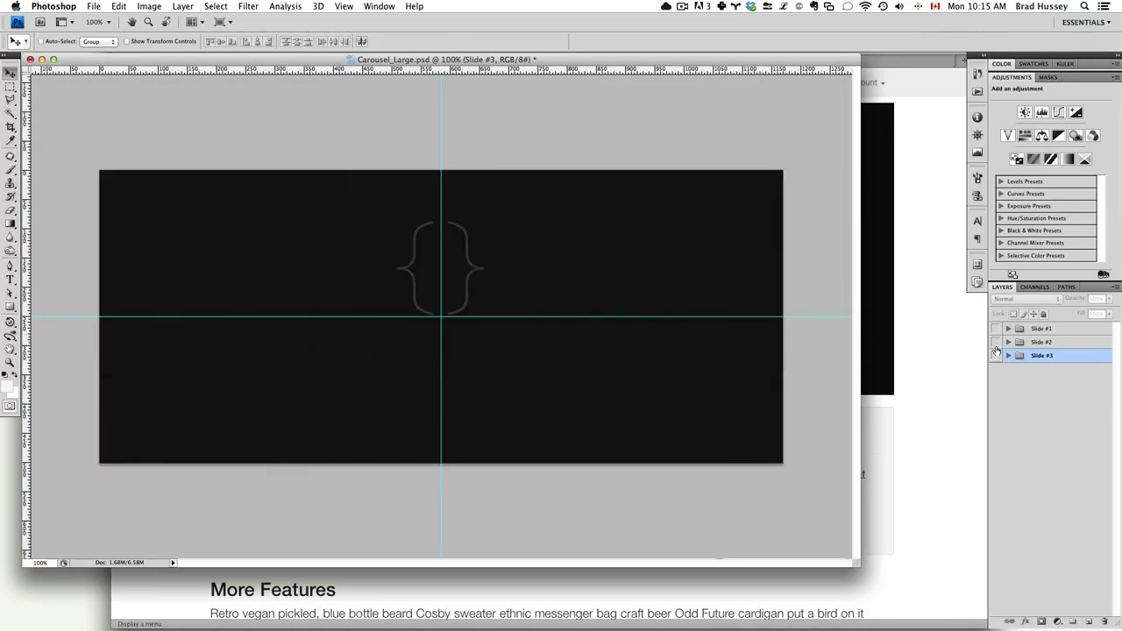
{"action": "left_click", "coordinate": [995, 355]}
Hide the guides, leave only the Twitter-bird Slide #1 visible, and bring Safari forward.
{"action": "key", "text": "super+semicolon"}
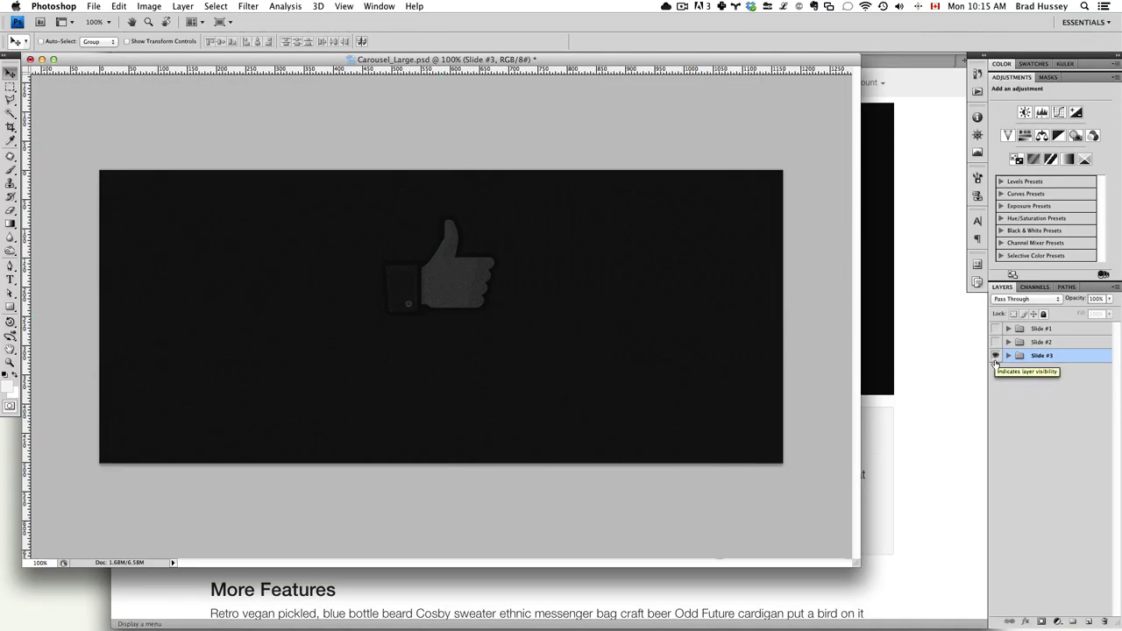
{"action": "left_click", "coordinate": [996, 355]}
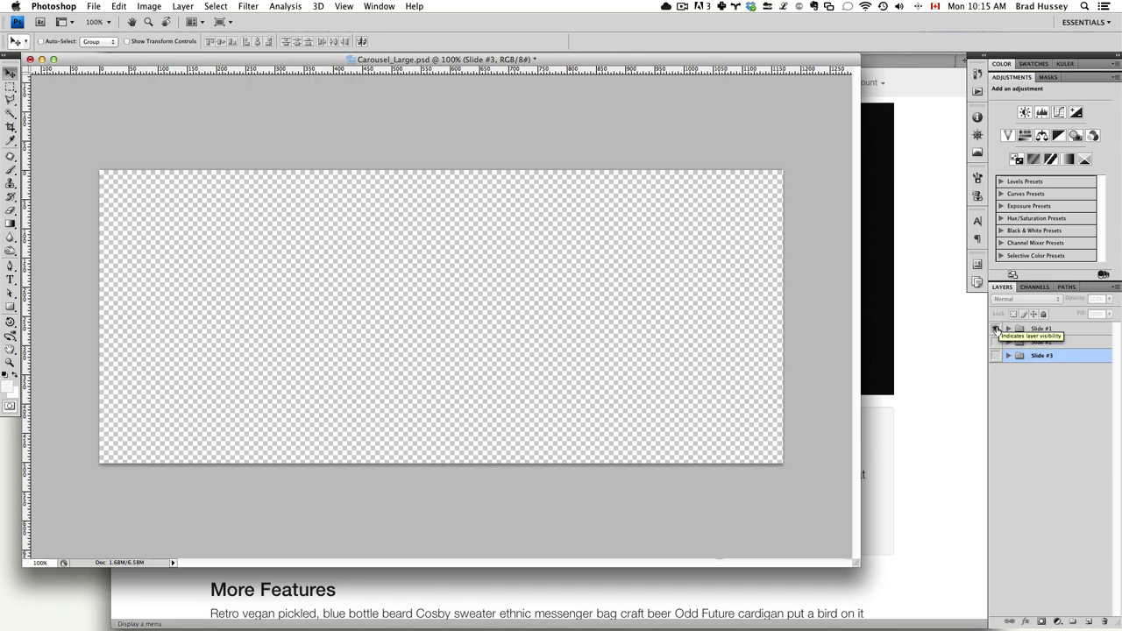
{"action": "left_click", "coordinate": [996, 329]}
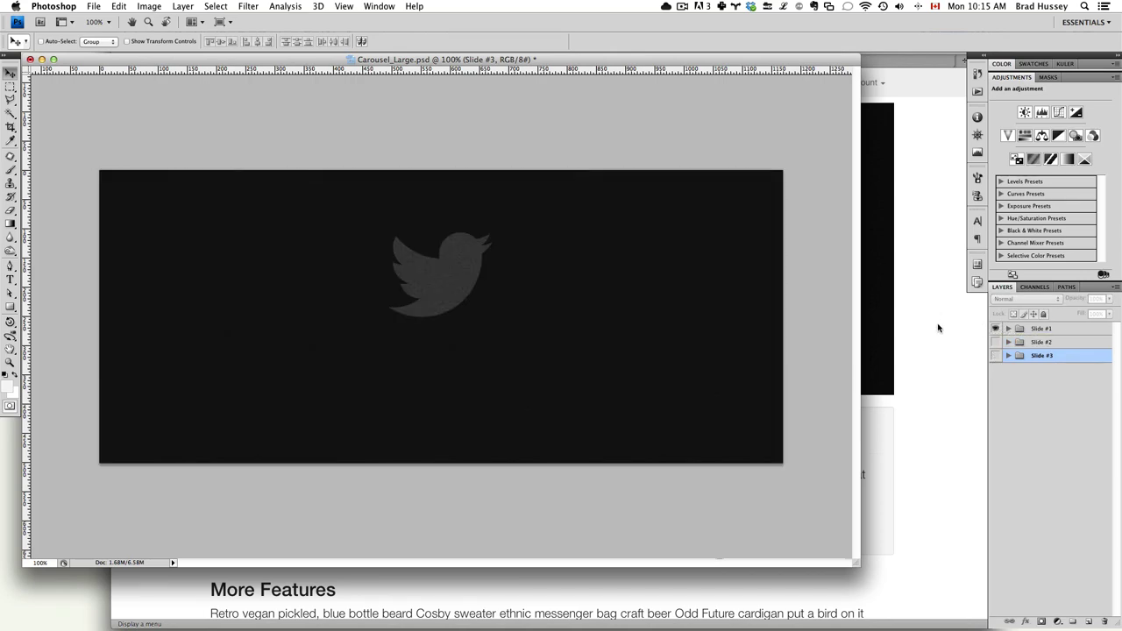
{"action": "left_click", "coordinate": [938, 328]}
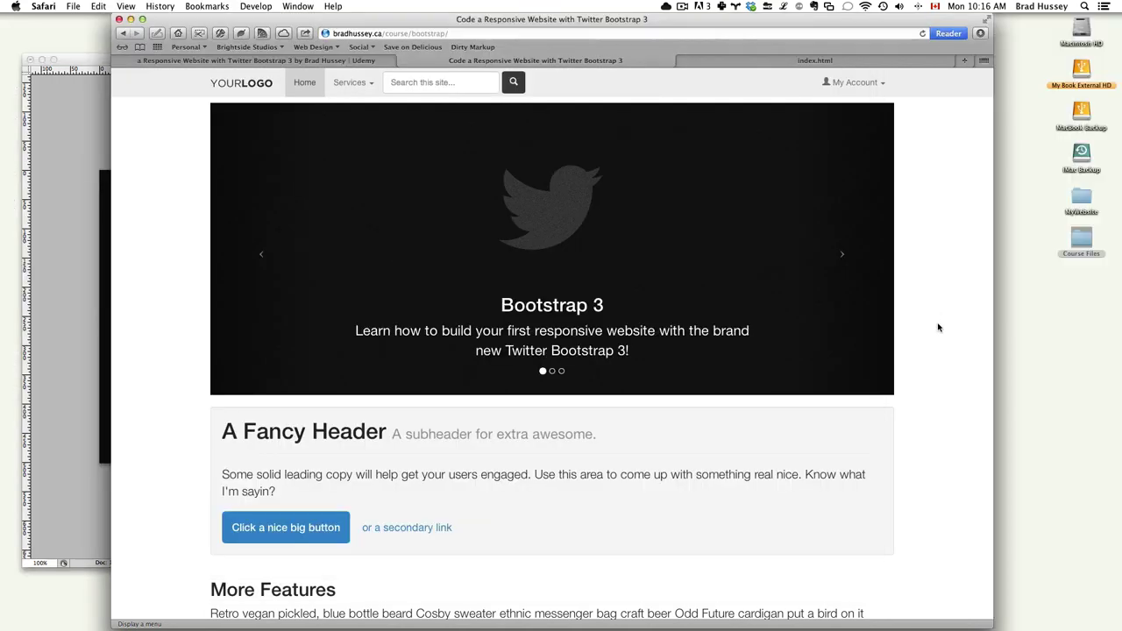
Cycle the live carousel through all three slides back to the first, then return to Carousel_Large.psd.
{"action": "left_click", "coordinate": [842, 276]}
{"action": "left_click", "coordinate": [841, 263]}
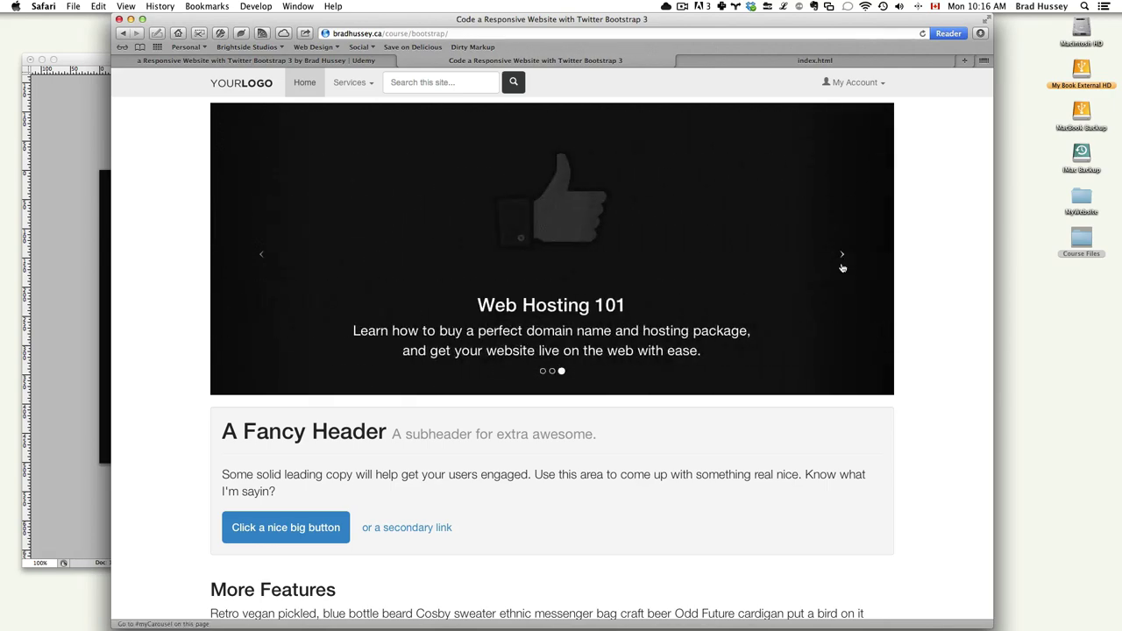
{"action": "left_click", "coordinate": [841, 259]}
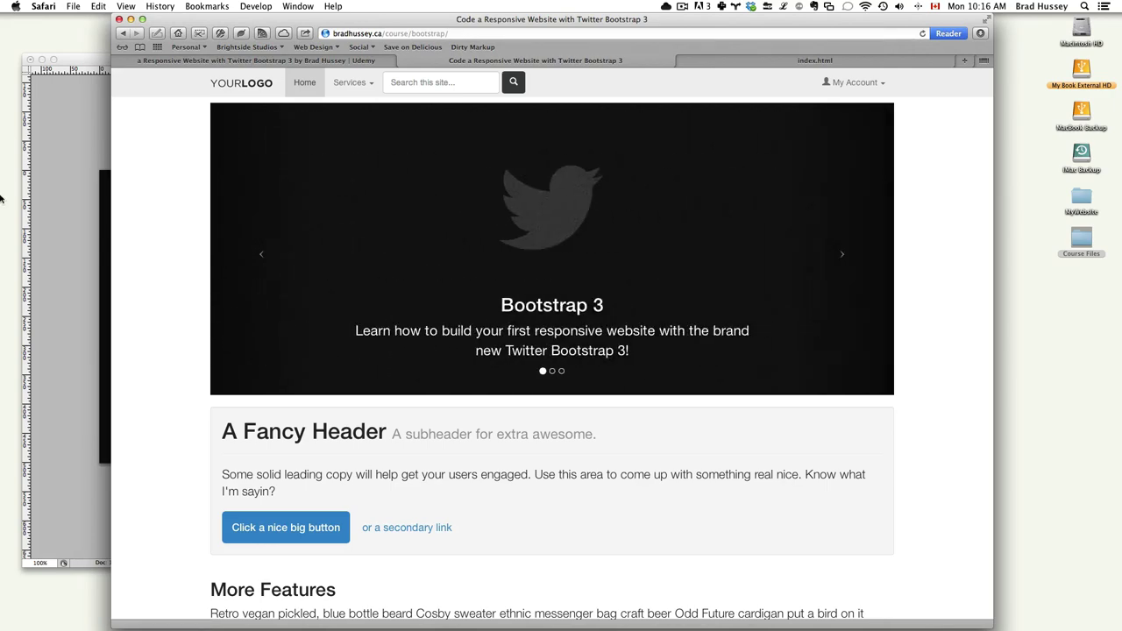
{"action": "left_click", "coordinate": [78, 165]}
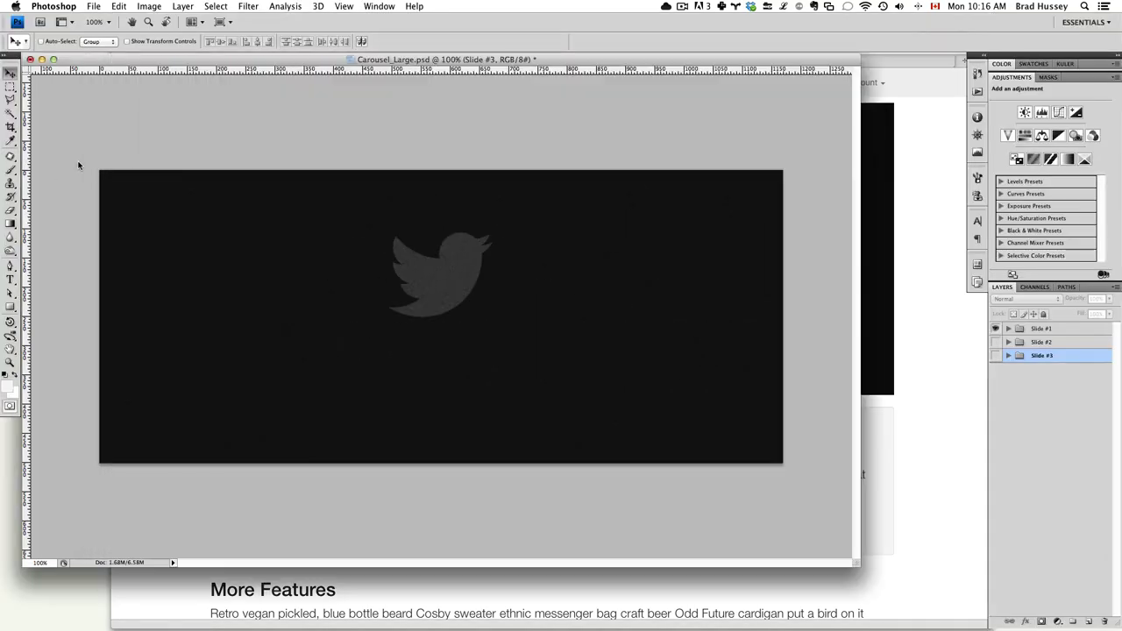
Open Save for Web & Devices with JPEG at Very High quality.
{"action": "left_click", "coordinate": [98, 6]}
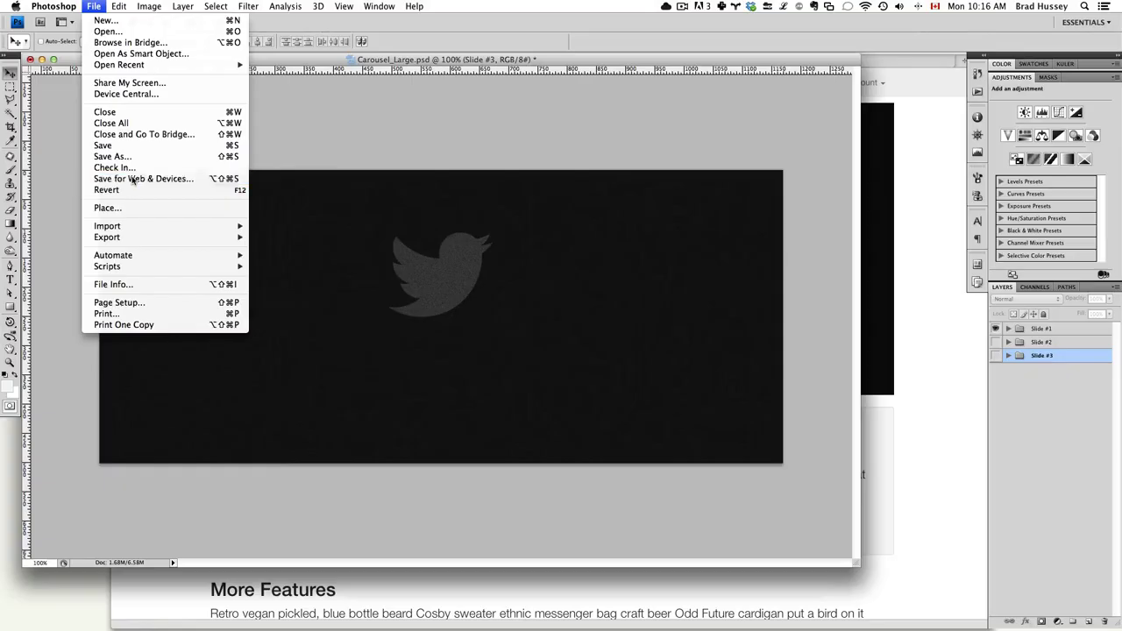
{"action": "left_click", "coordinate": [111, 289]}
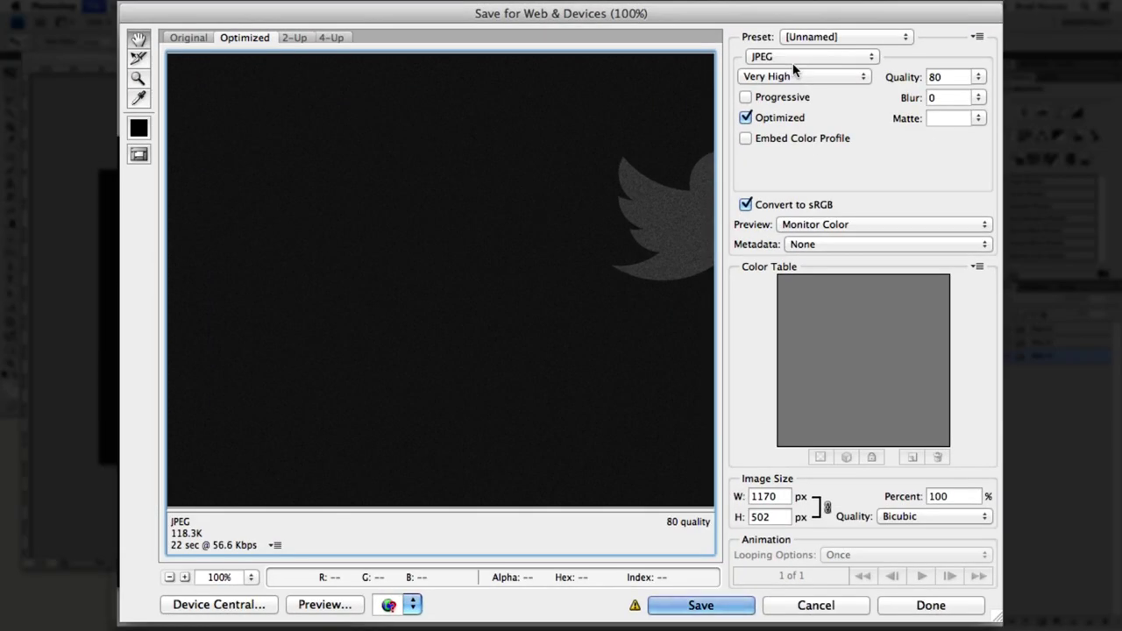
{"action": "left_click", "coordinate": [794, 56]}
{"action": "left_click", "coordinate": [795, 55]}
{"action": "left_click", "coordinate": [805, 77]}
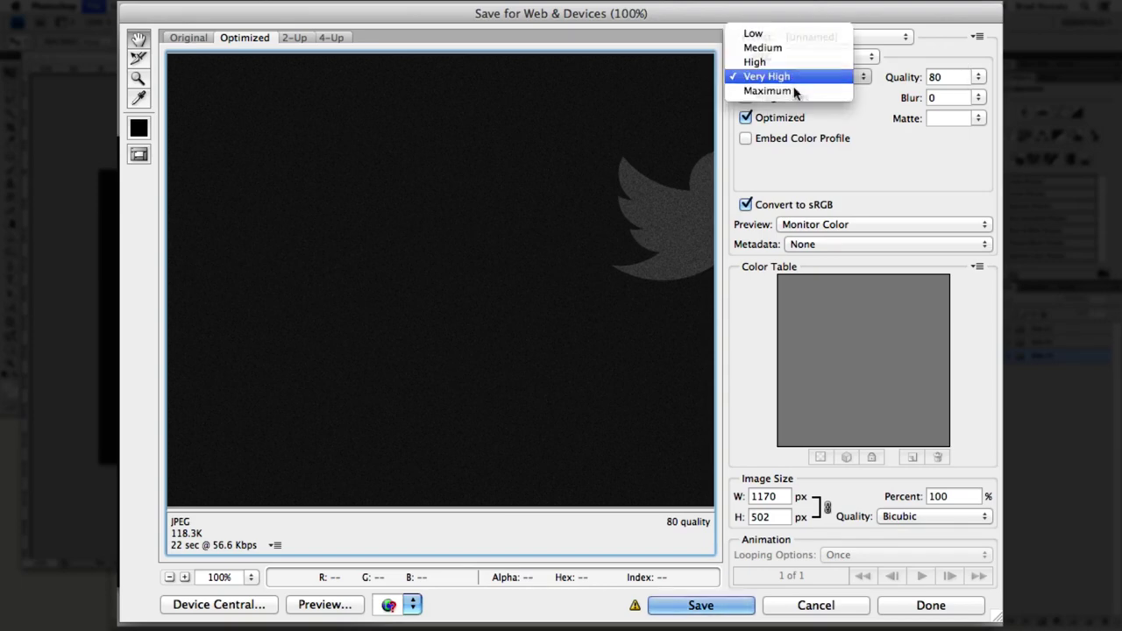
{"action": "left_click", "coordinate": [546, 274]}
{"action": "left_click_drag", "start_coordinate": [545, 273], "coordinate": [383, 283]}
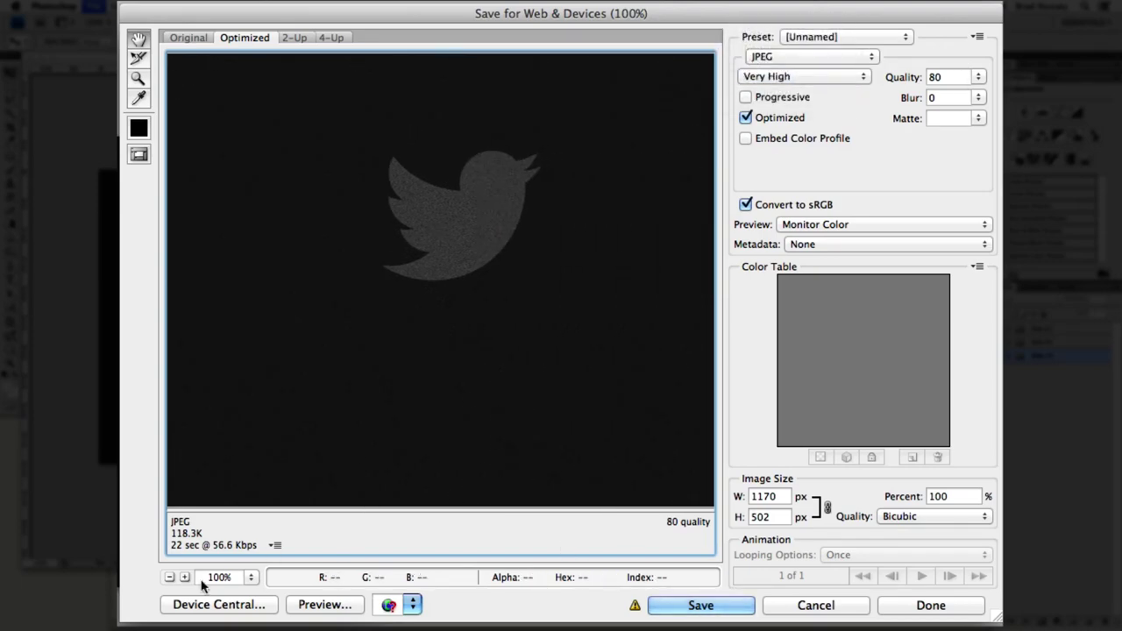
Switch to the 2-Up view and try the JPEG Low preset against the original.
{"action": "left_click", "coordinate": [293, 38]}
{"action": "left_click", "coordinate": [534, 225]}
{"action": "left_click_drag", "start_coordinate": [534, 225], "coordinate": [467, 156]}
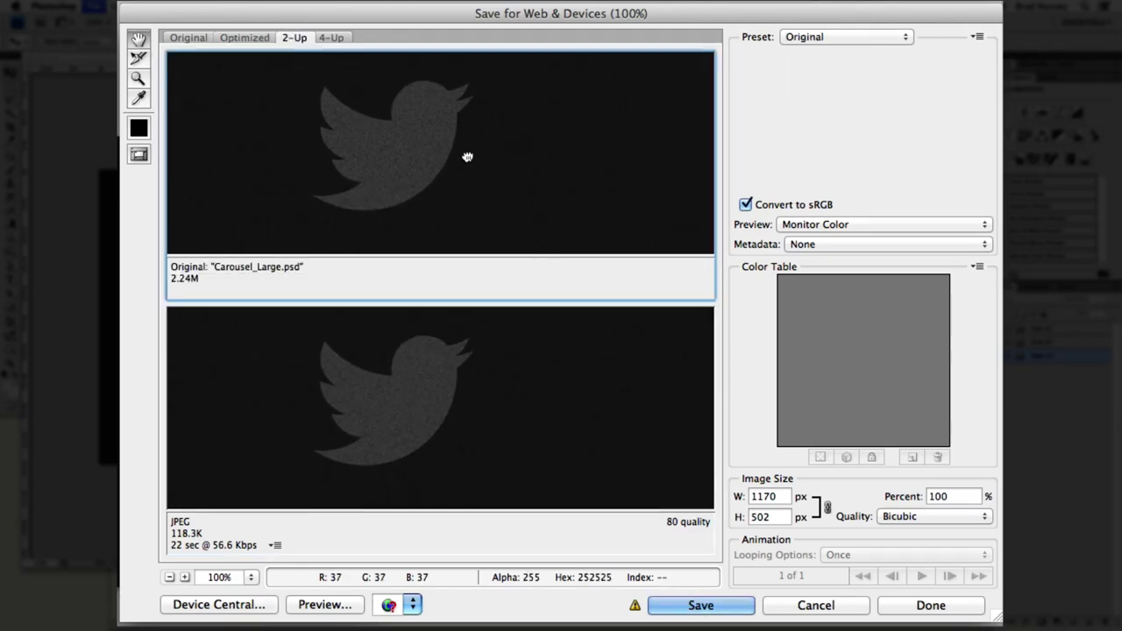
{"action": "left_click", "coordinate": [436, 408]}
{"action": "left_click_drag", "start_coordinate": [443, 418], "coordinate": [503, 424]}
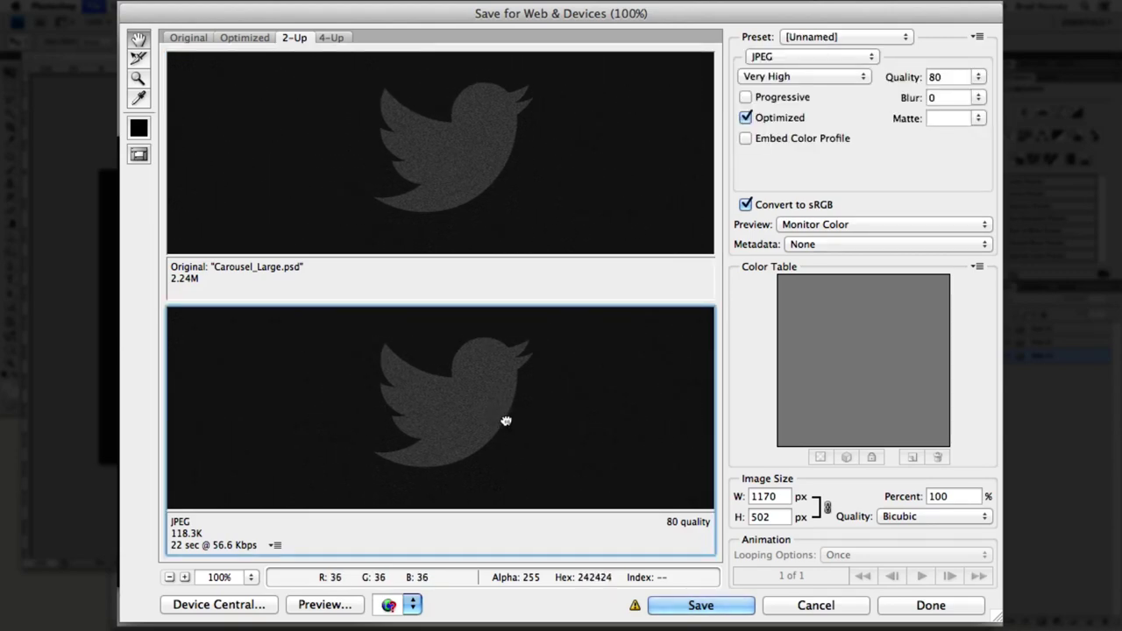
{"action": "left_click", "coordinate": [786, 78]}
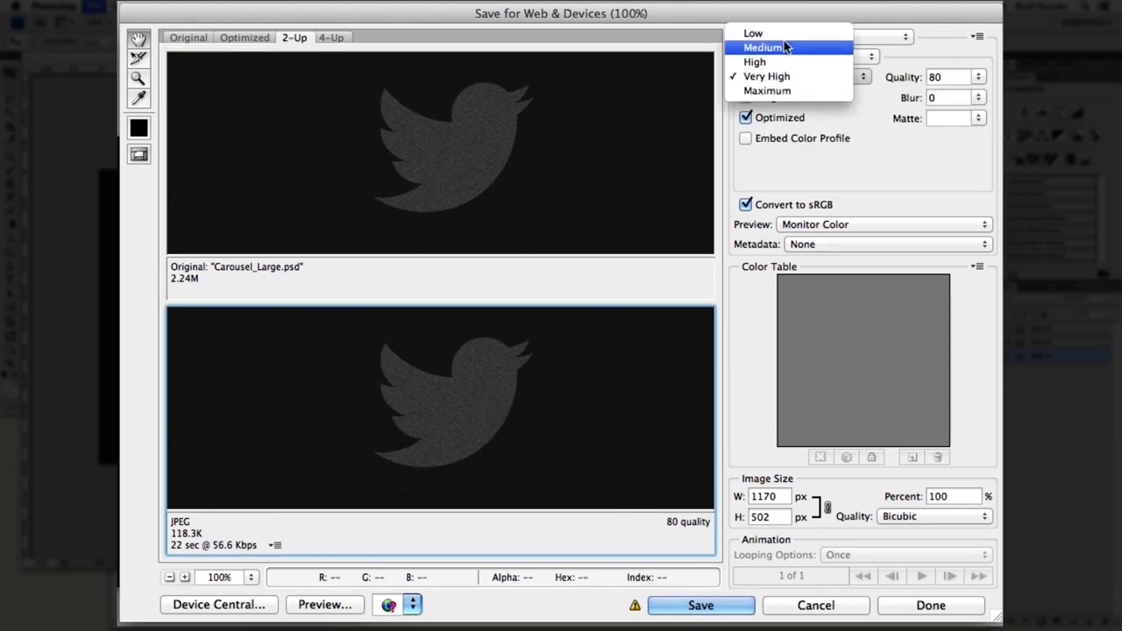
{"action": "left_click", "coordinate": [784, 36]}
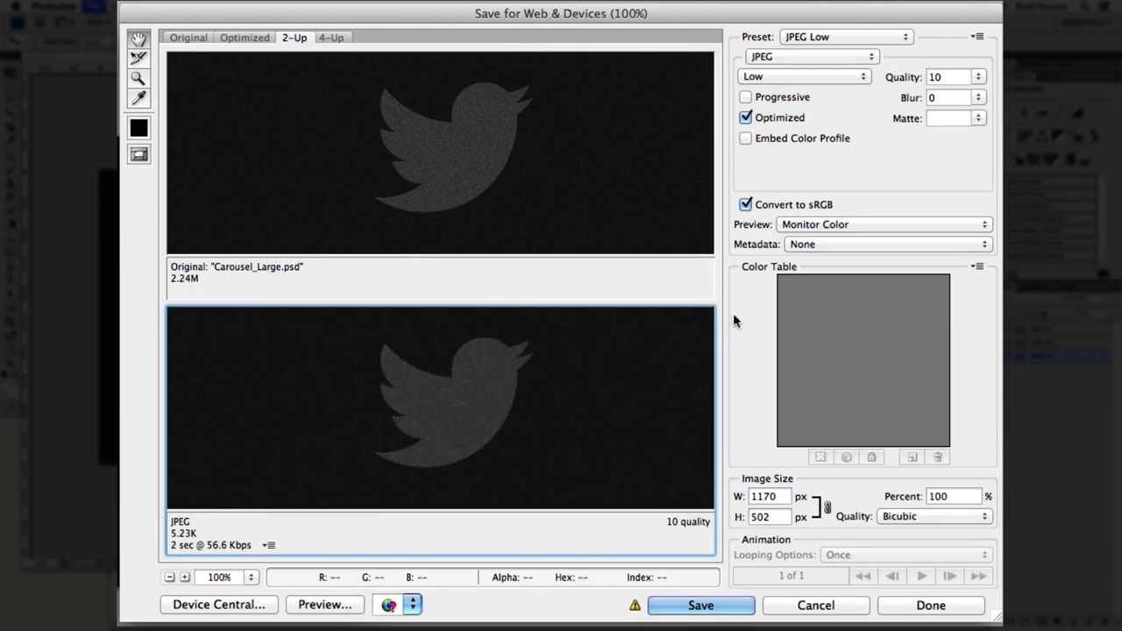
{"action": "left_click", "coordinate": [812, 57]}
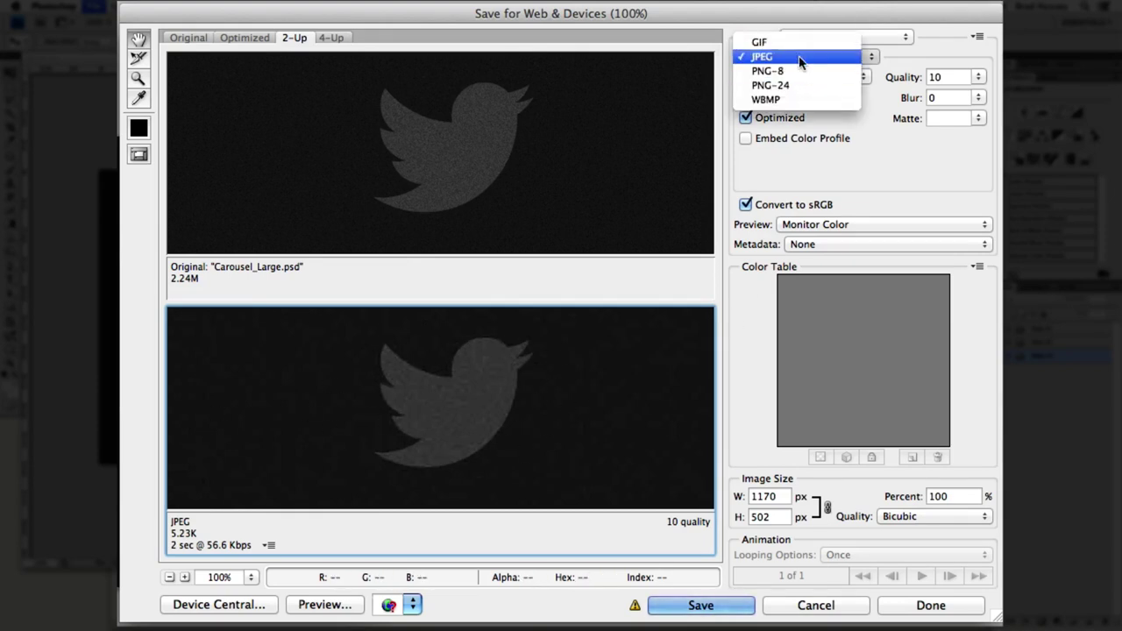
{"action": "left_click", "coordinate": [803, 56]}
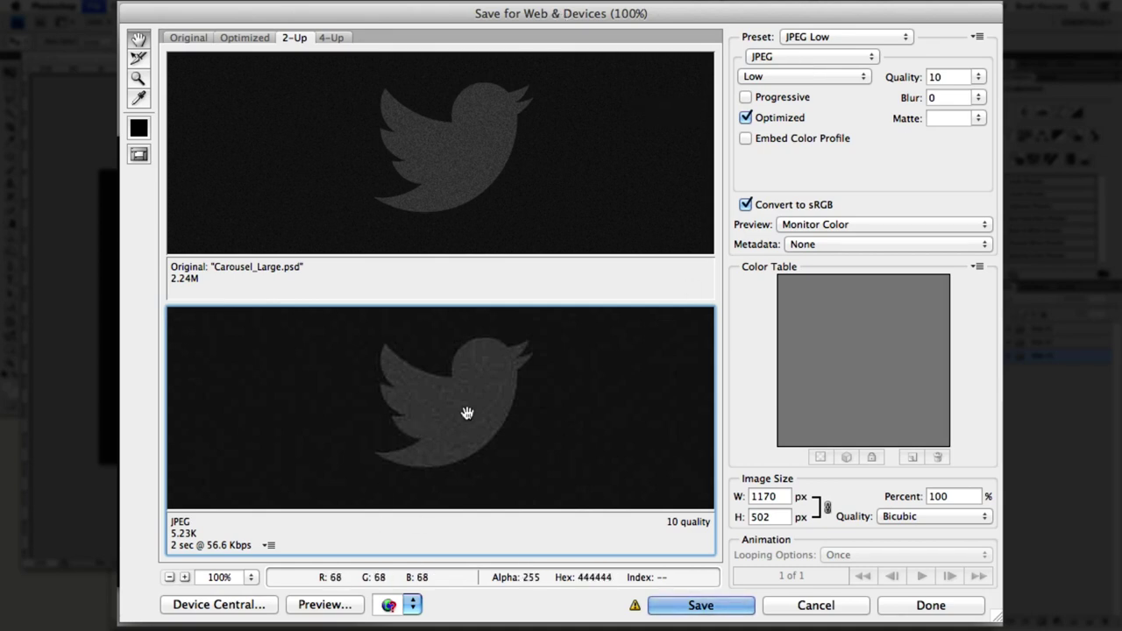
Try the JPEG High preset at quality 60, comparing detail at 300% zoom.
{"action": "left_click_drag", "start_coordinate": [534, 397], "coordinate": [513, 396]}
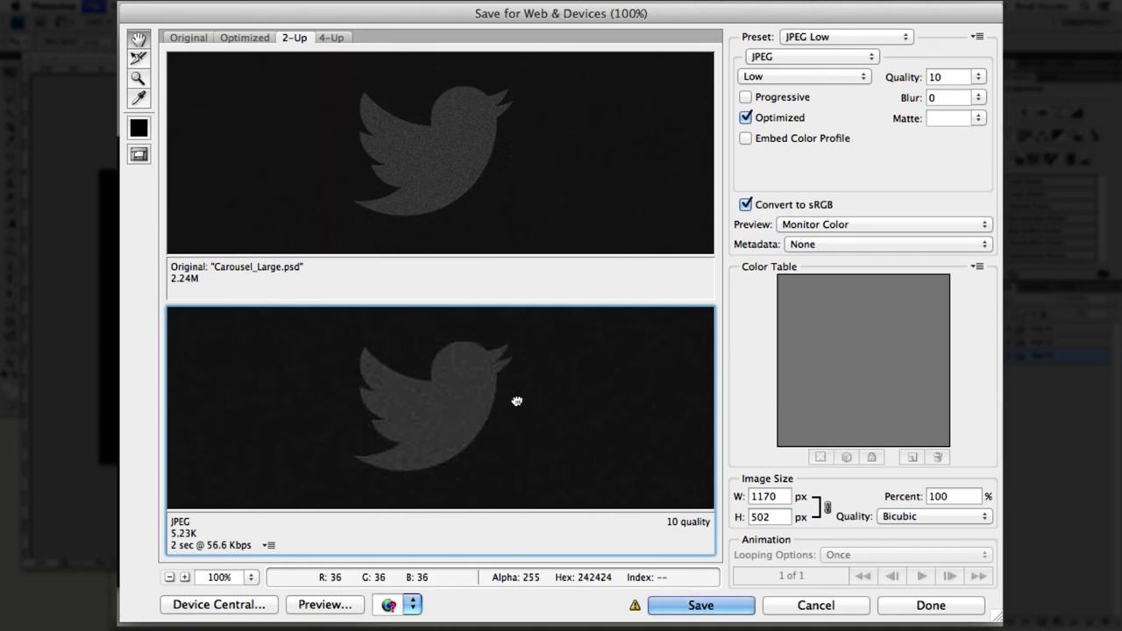
{"action": "left_click", "coordinate": [800, 78]}
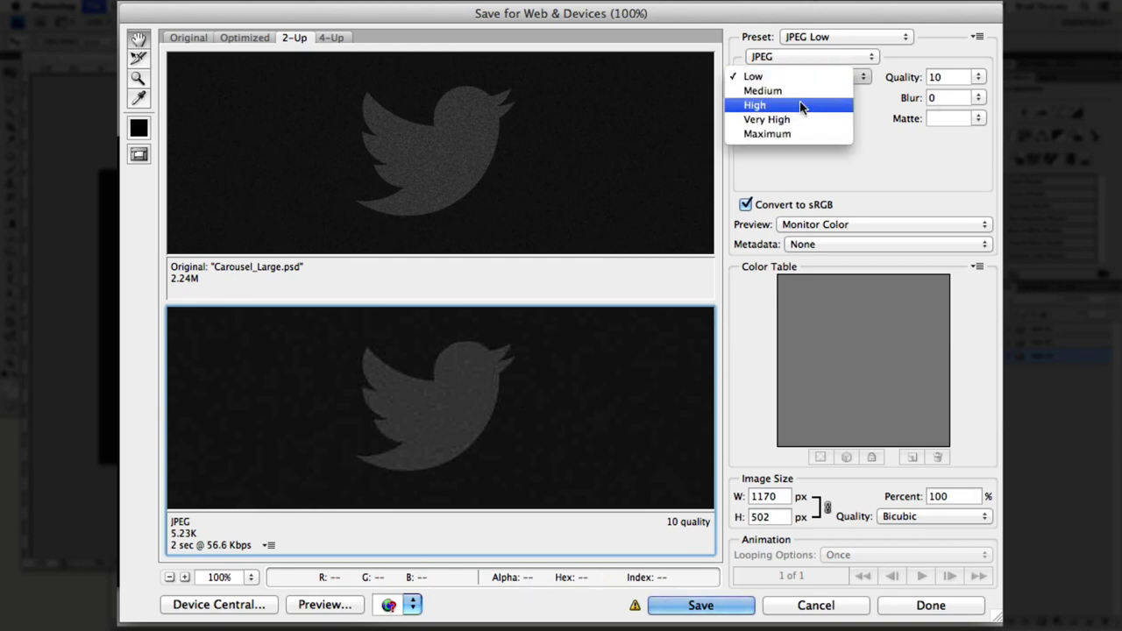
{"action": "left_click", "coordinate": [800, 106]}
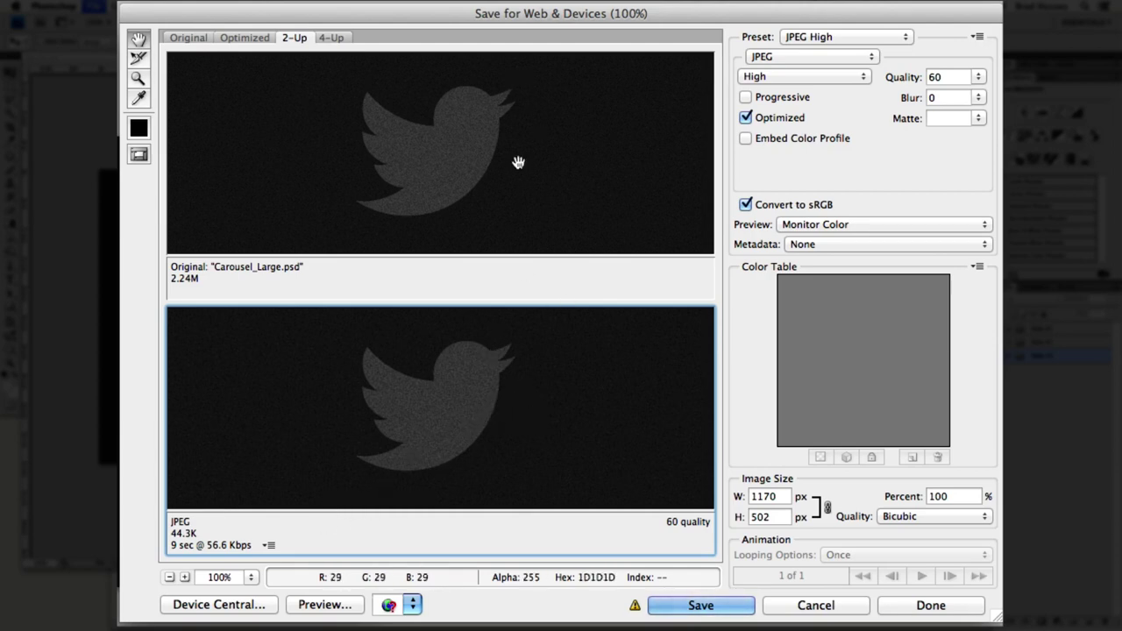
{"action": "left_click", "coordinate": [185, 578]}
{"action": "left_click", "coordinate": [185, 578]}
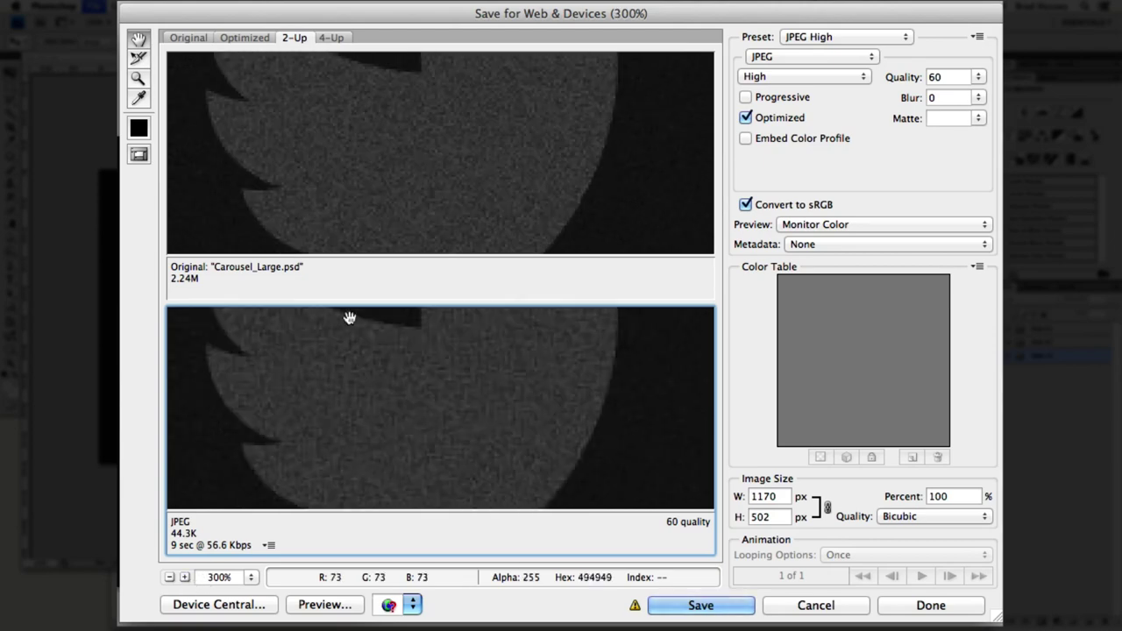
{"action": "left_click_drag", "start_coordinate": [438, 393], "coordinate": [469, 388]}
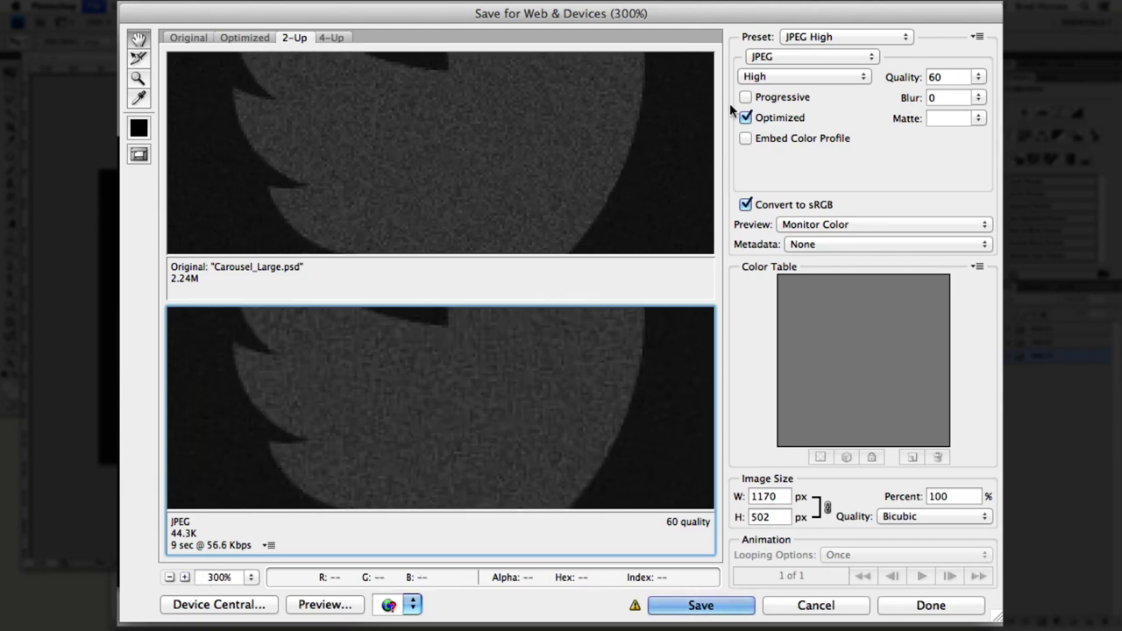
Return to JPEG Very High quality 80 and reset the previews to 100%.
{"action": "left_click", "coordinate": [749, 79]}
{"action": "left_click", "coordinate": [768, 92]}
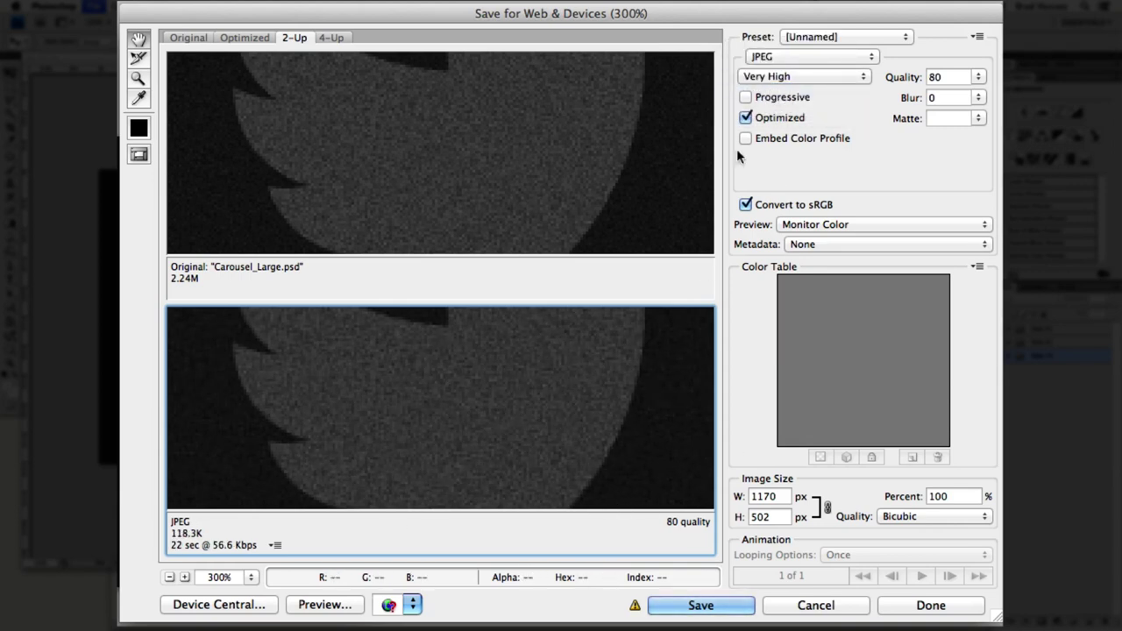
{"action": "left_click", "coordinate": [169, 579]}
{"action": "left_click", "coordinate": [169, 578]}
{"action": "left_click", "coordinate": [169, 578]}
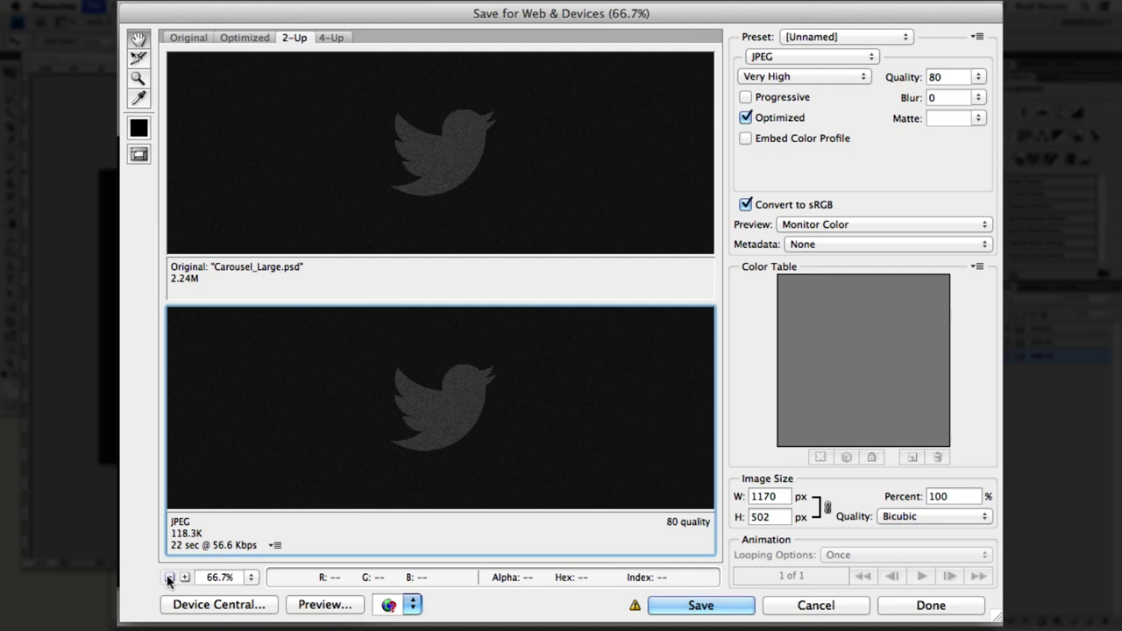
{"action": "left_click", "coordinate": [185, 577]}
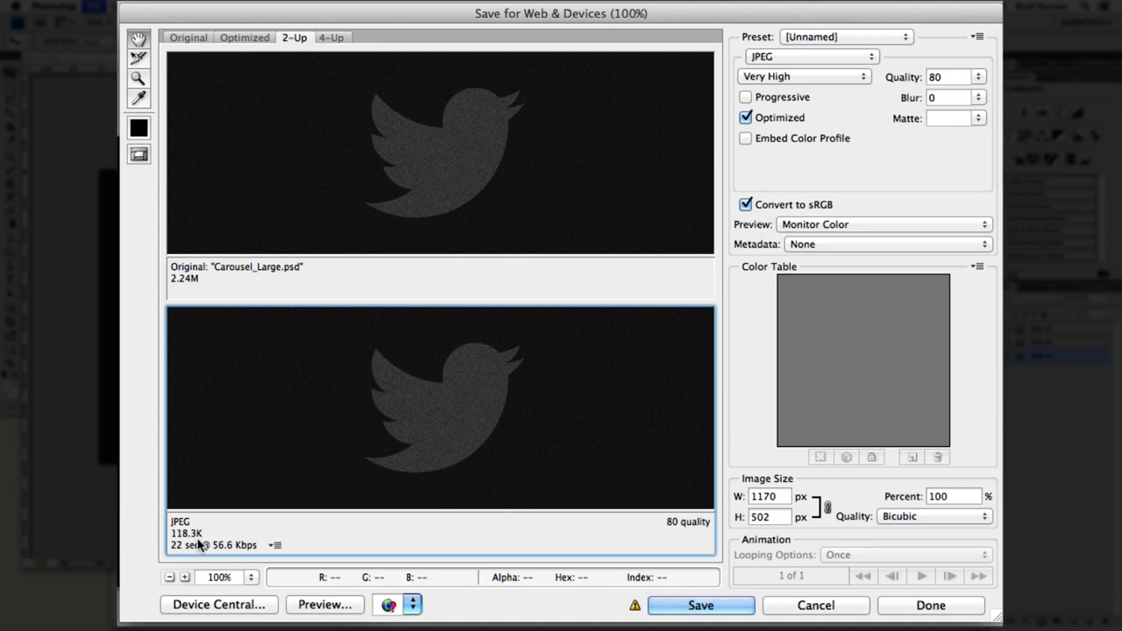
Save the optimized JPEG as carousel_large_01.jpg in MyWebsite/images.
{"action": "left_click", "coordinate": [704, 606]}
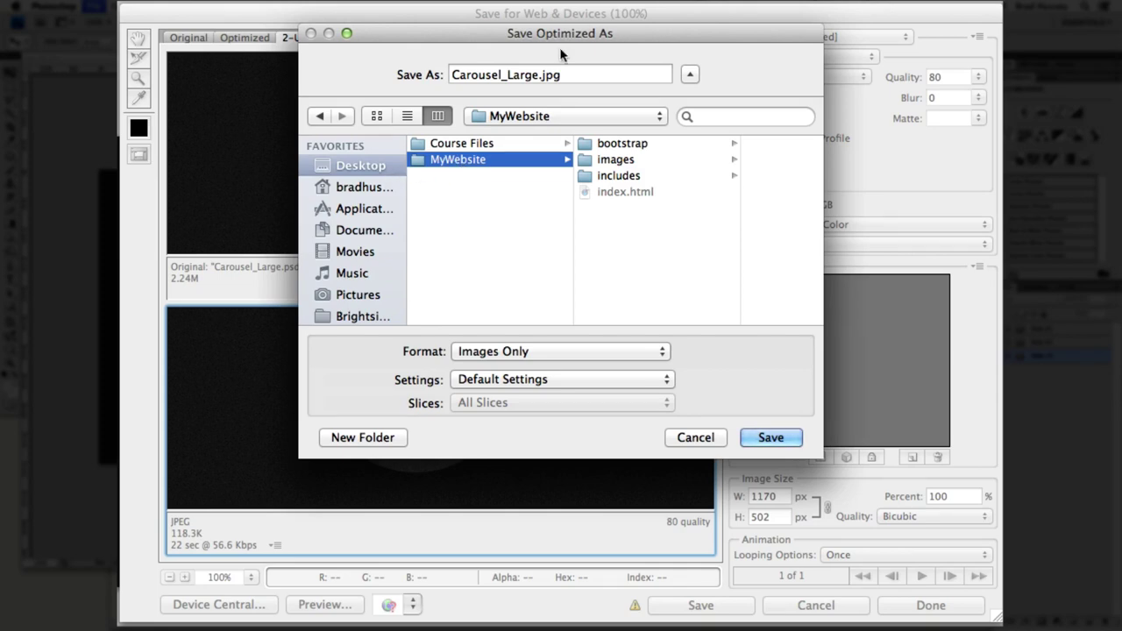
{"action": "left_click_drag", "start_coordinate": [558, 50], "coordinate": [583, 67]}
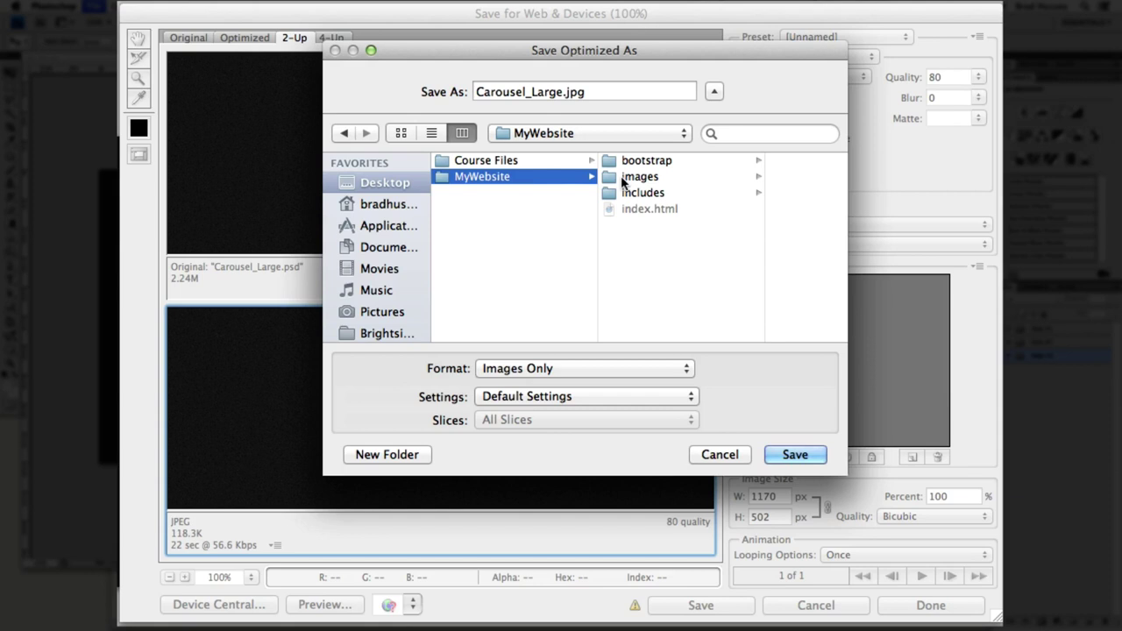
{"action": "left_click", "coordinate": [613, 179]}
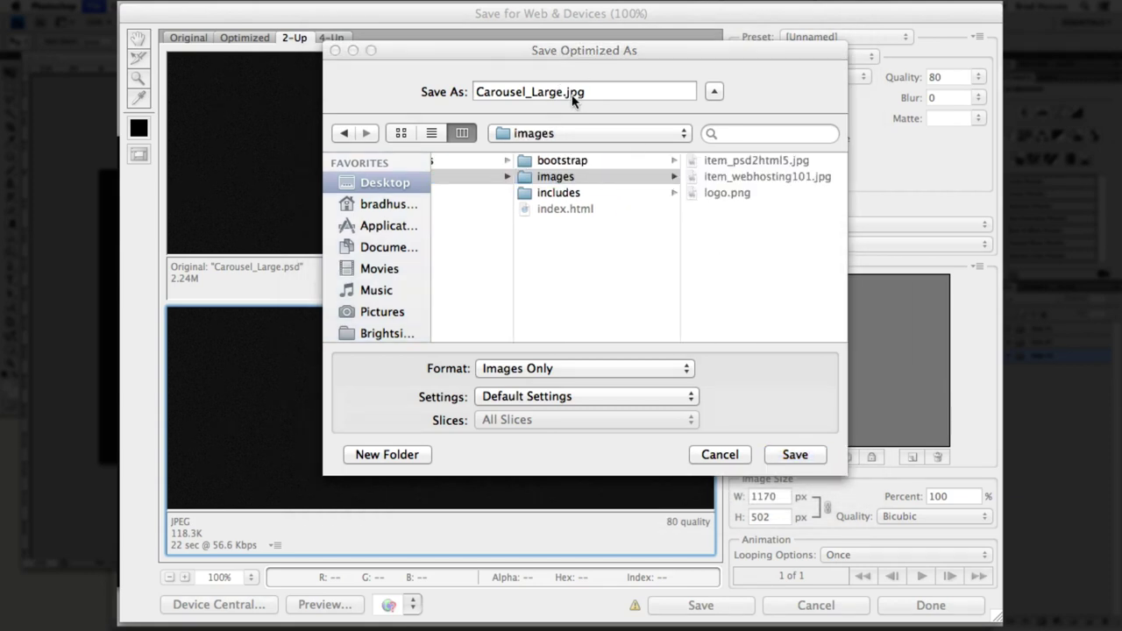
{"action": "left_click", "coordinate": [558, 71]}
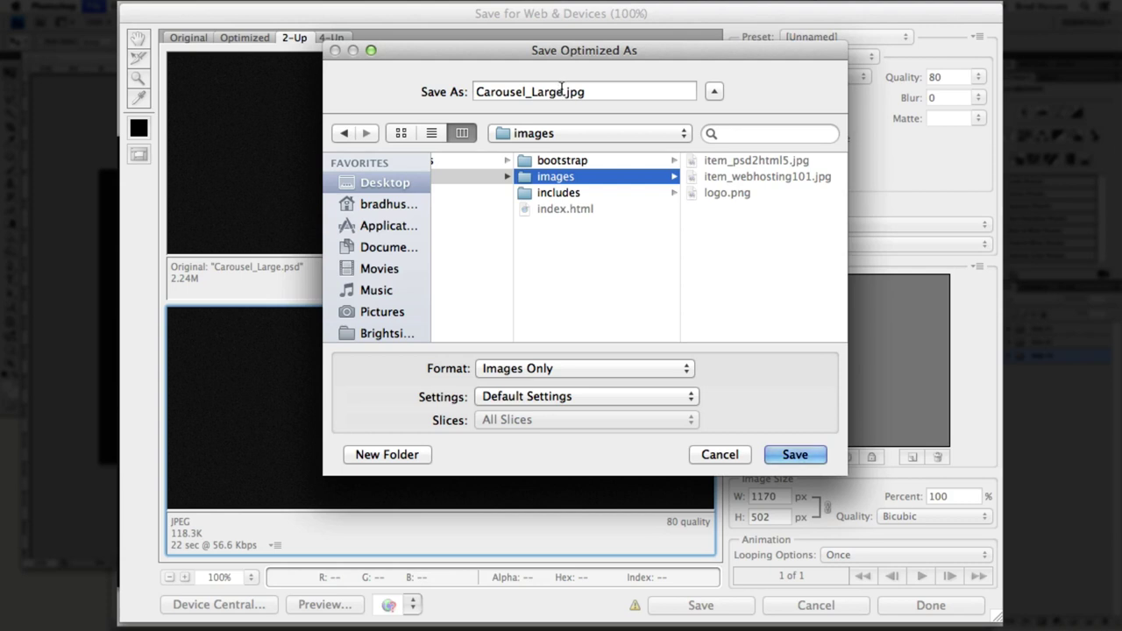
{"action": "double_click", "coordinate": [560, 89]}
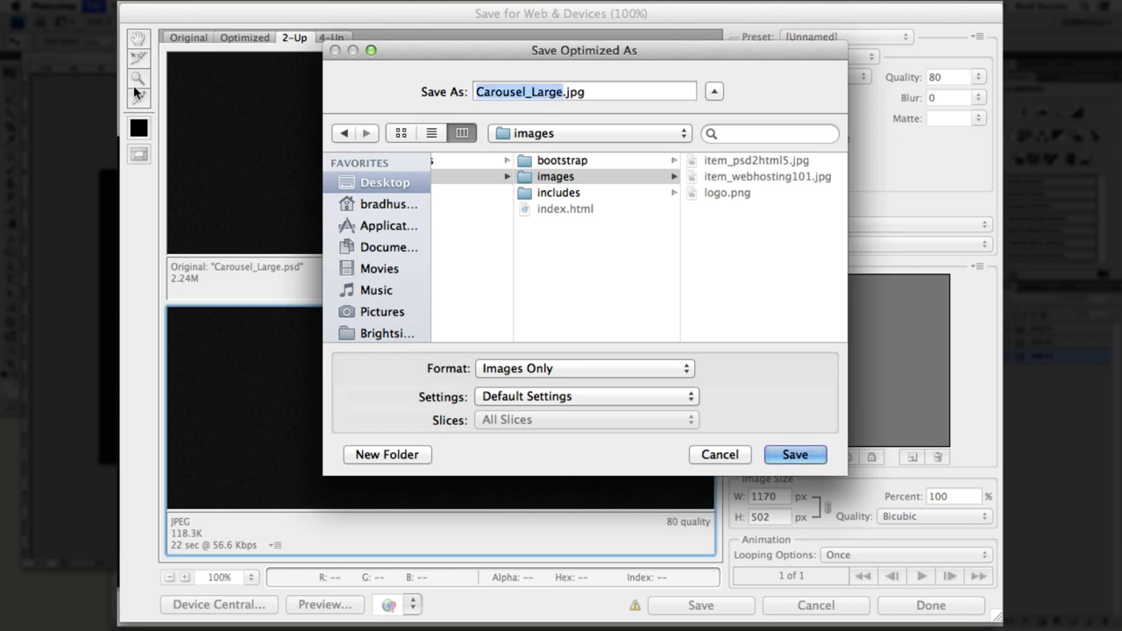
{"action": "type", "text": "carouse"}
{"action": "type", "text": "l_lar"}
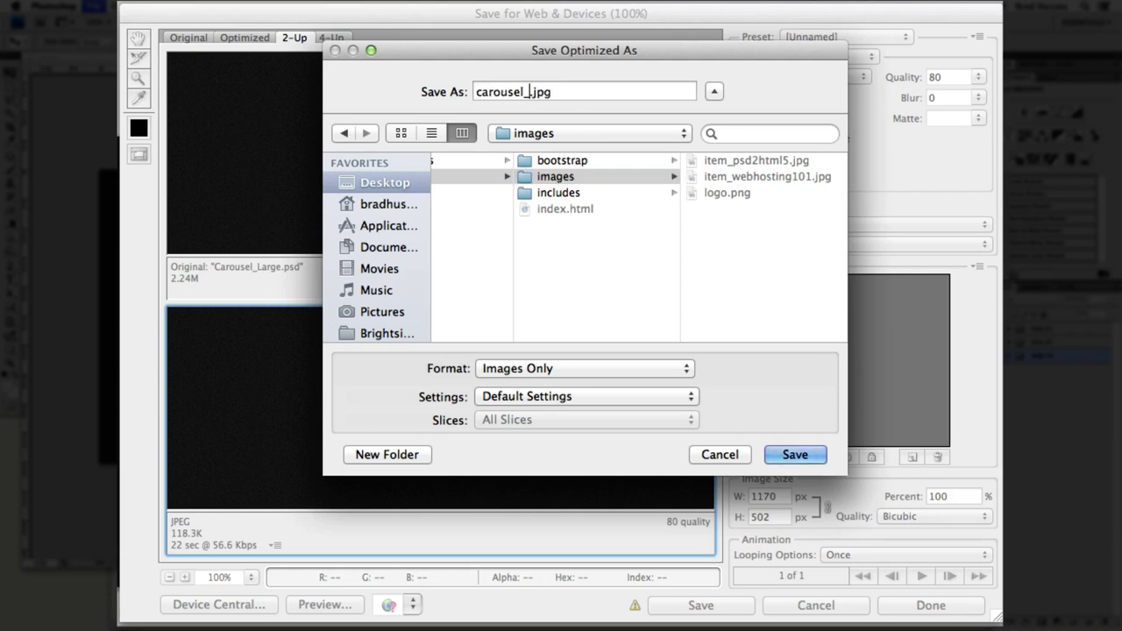
{"action": "type", "text": "ge_01"}
{"action": "key", "text": "Return"}
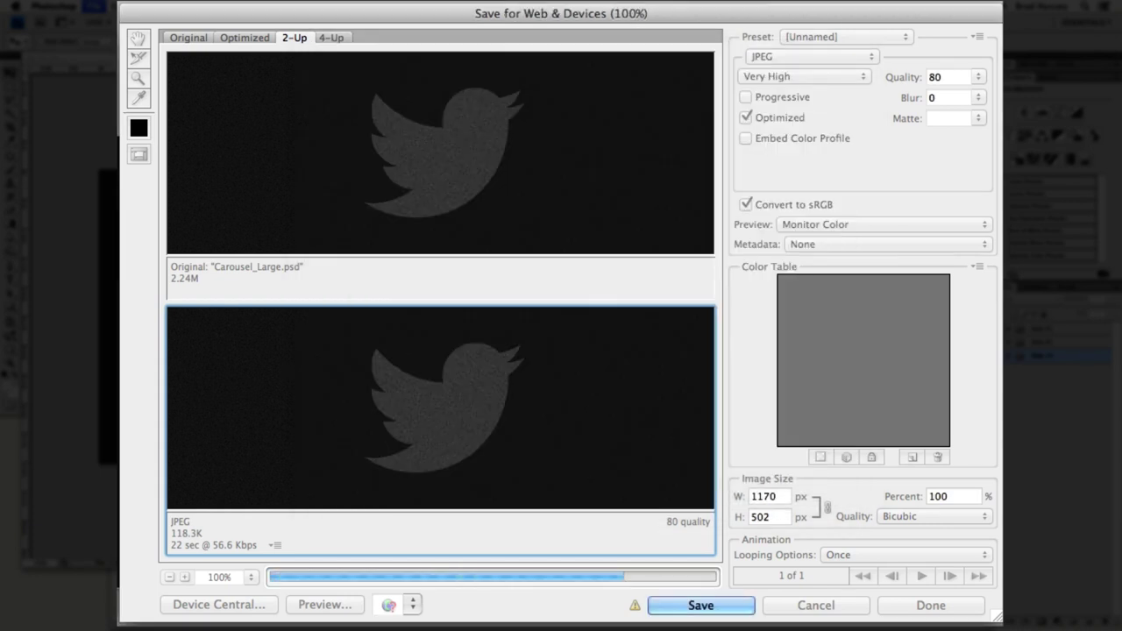
Show only the braces Slide #2 and save it for web as carousel_large_02.jpg.
{"action": "left_click", "coordinate": [995, 328]}
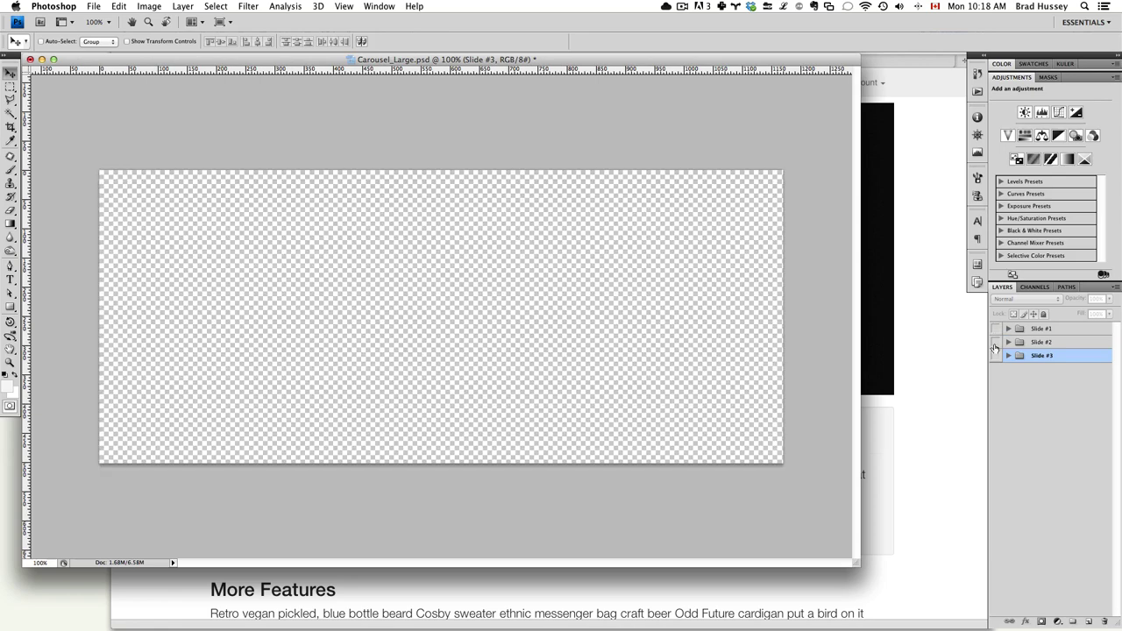
{"action": "left_click", "coordinate": [996, 341]}
{"action": "left_click", "coordinate": [93, 6]}
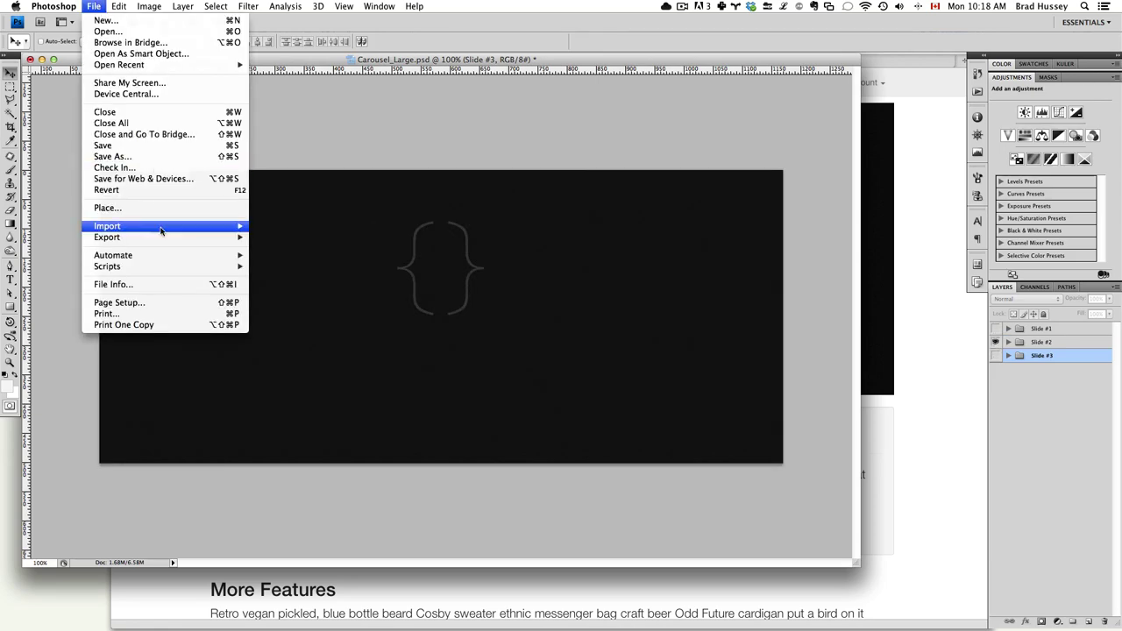
{"action": "left_click", "coordinate": [159, 180]}
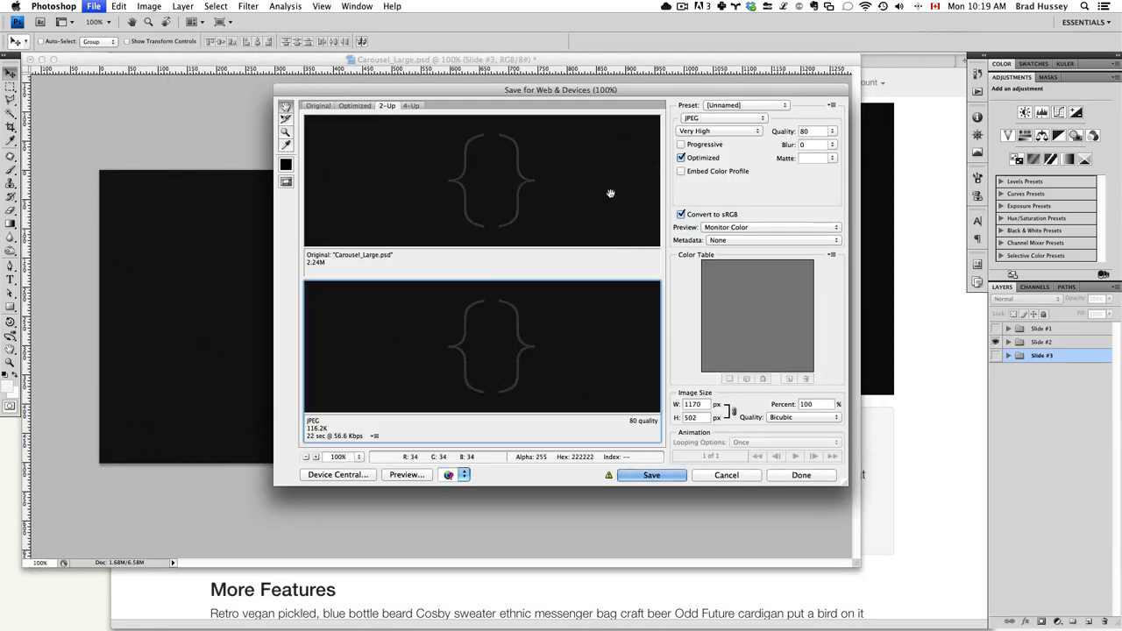
{"action": "left_click", "coordinate": [653, 475]}
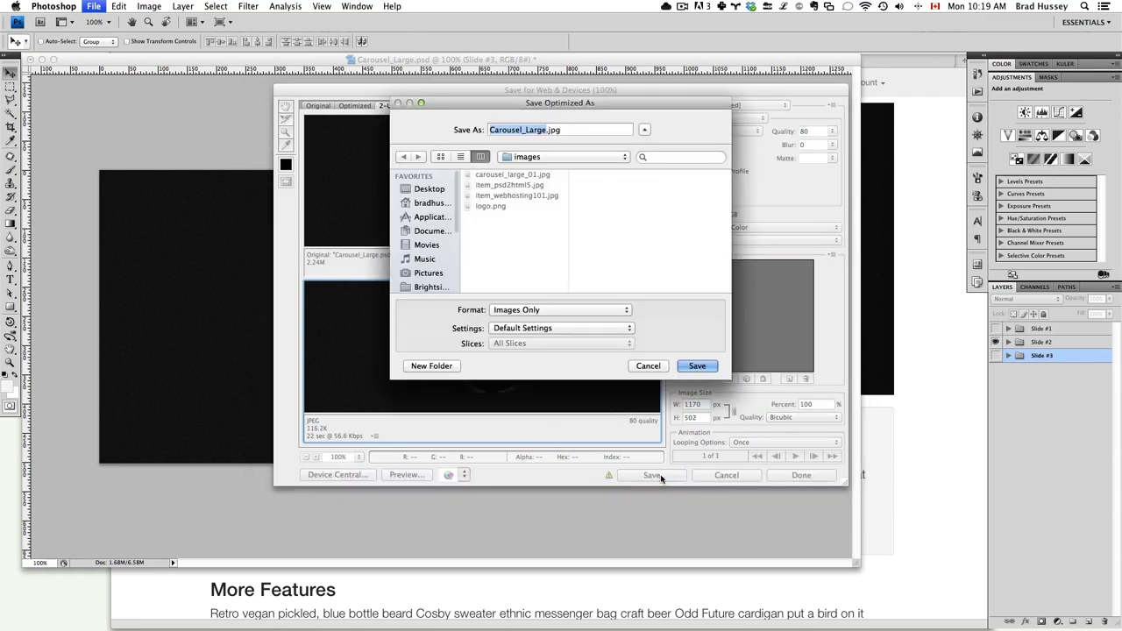
{"action": "left_click", "coordinate": [513, 174]}
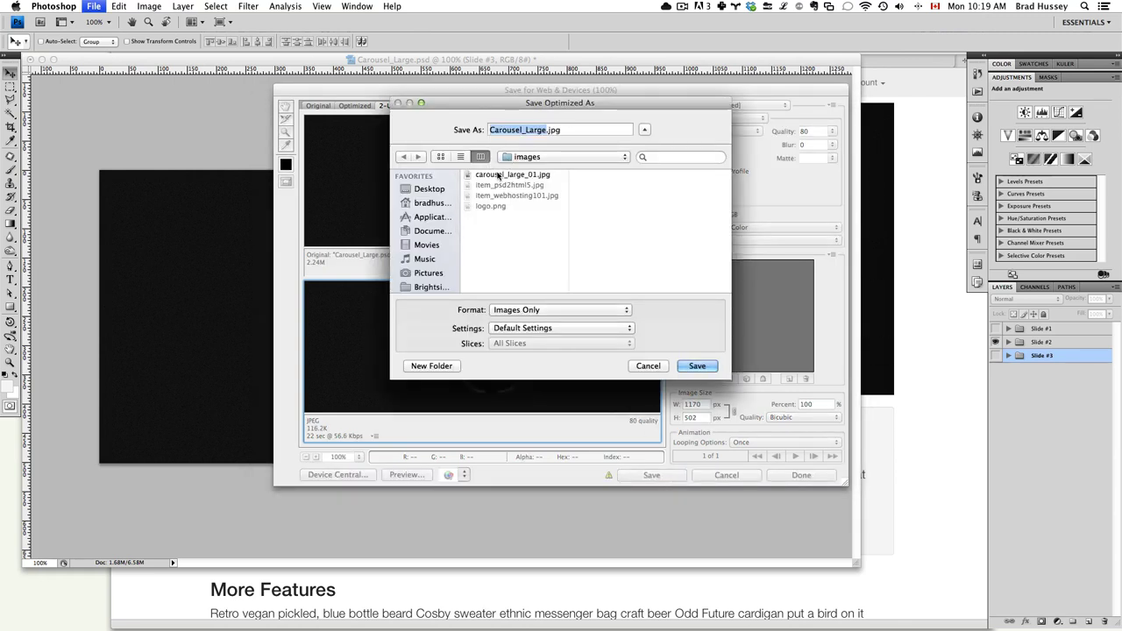
{"action": "left_click", "coordinate": [555, 130]}
{"action": "key", "text": "BackSpace"}
{"action": "type", "text": "2"}
{"action": "key", "text": "Return"}
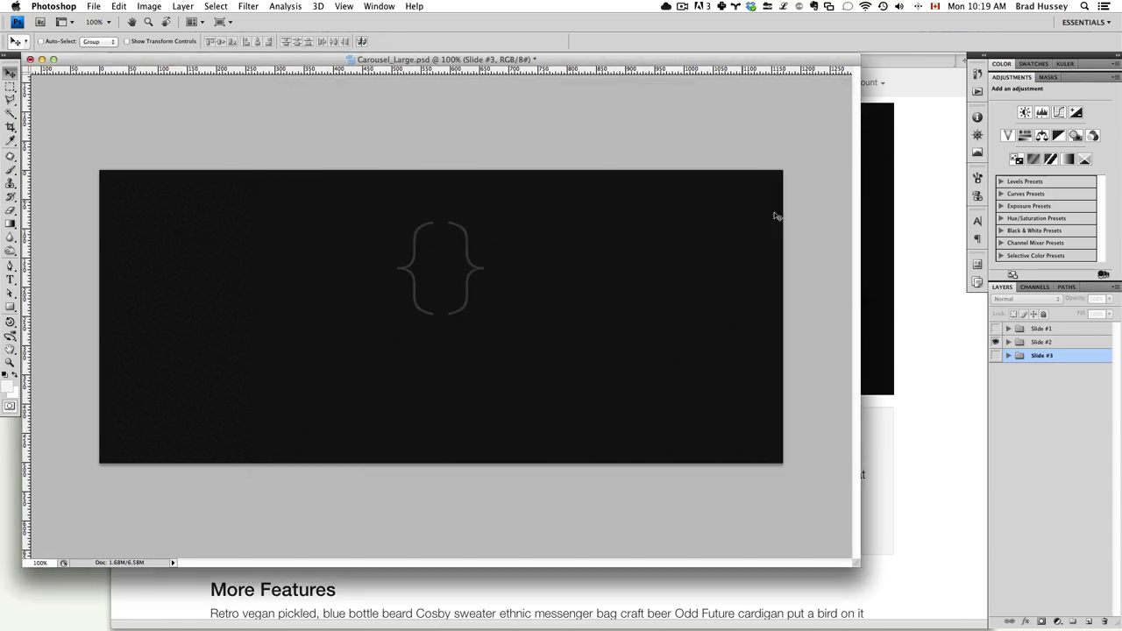
Show only the thumbs-up Slide #3 and save it as carousel_large_03.jpg.
{"action": "left_click", "coordinate": [995, 342]}
{"action": "left_click", "coordinate": [995, 355]}
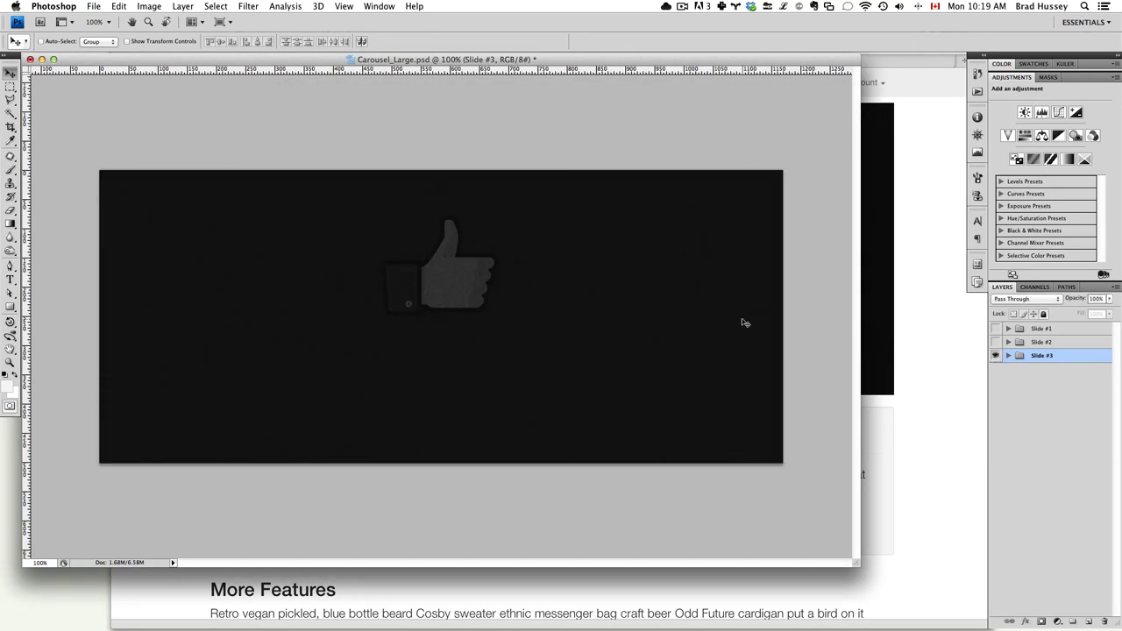
{"action": "key", "text": "super+alt+shift+s"}
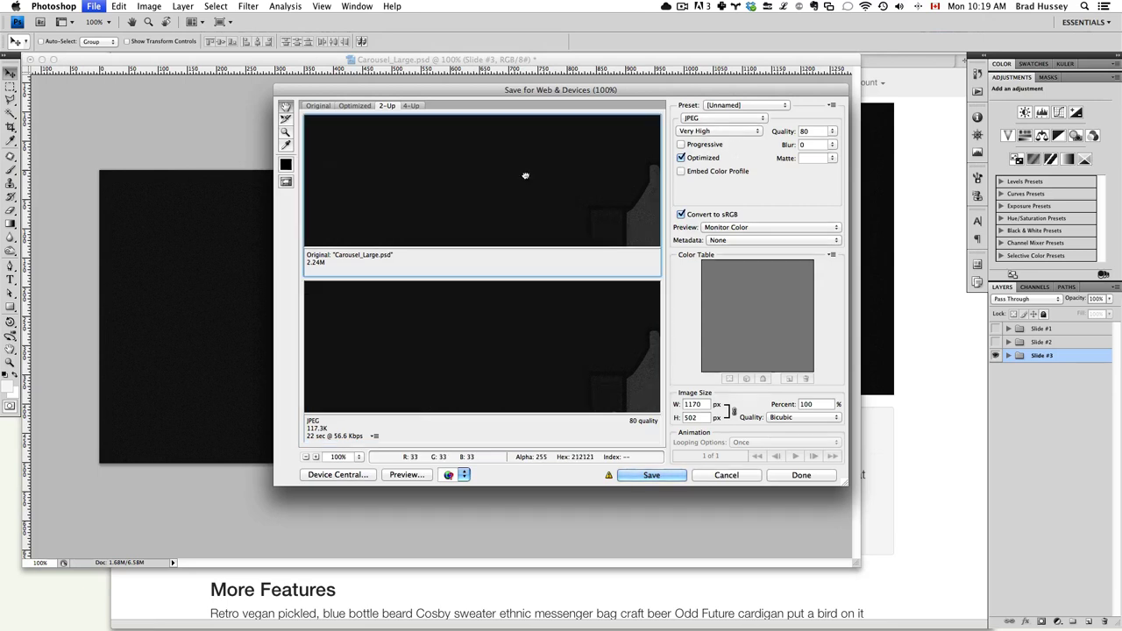
{"action": "key", "text": "Return"}
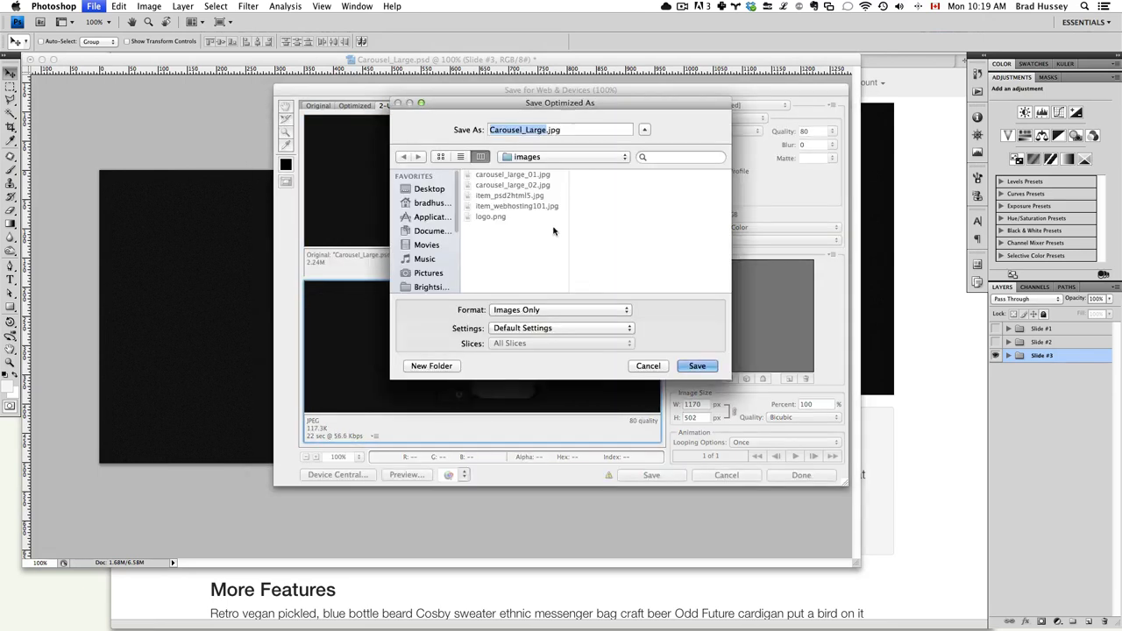
{"action": "key", "text": "Right"}
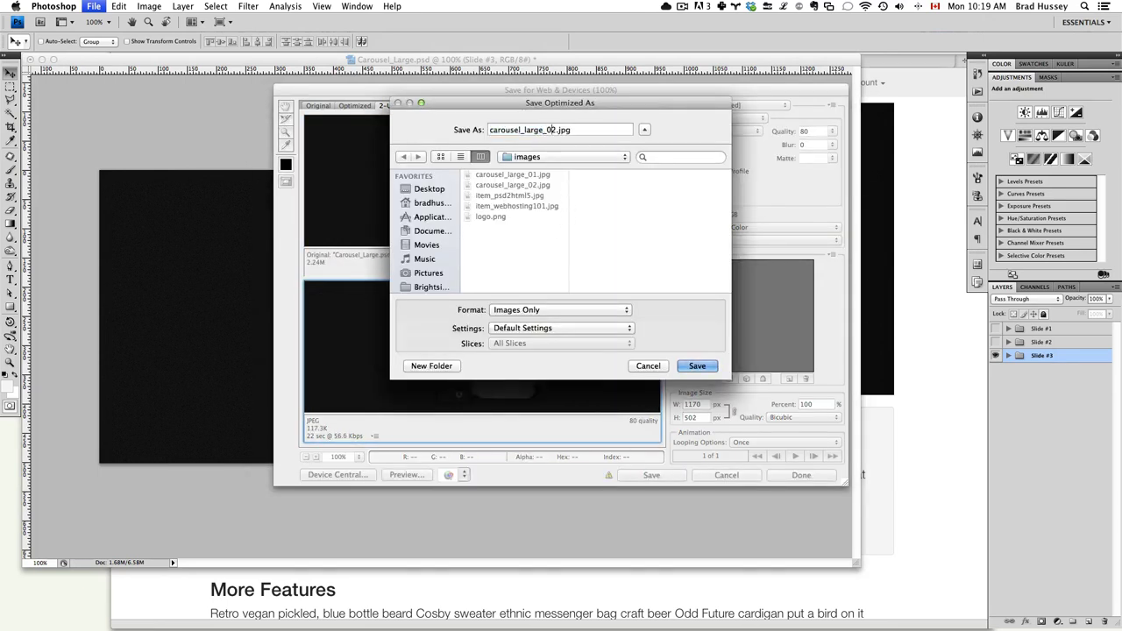
{"action": "key", "text": "BackSpace"}
{"action": "type", "text": "3"}
{"action": "key", "text": "Return"}
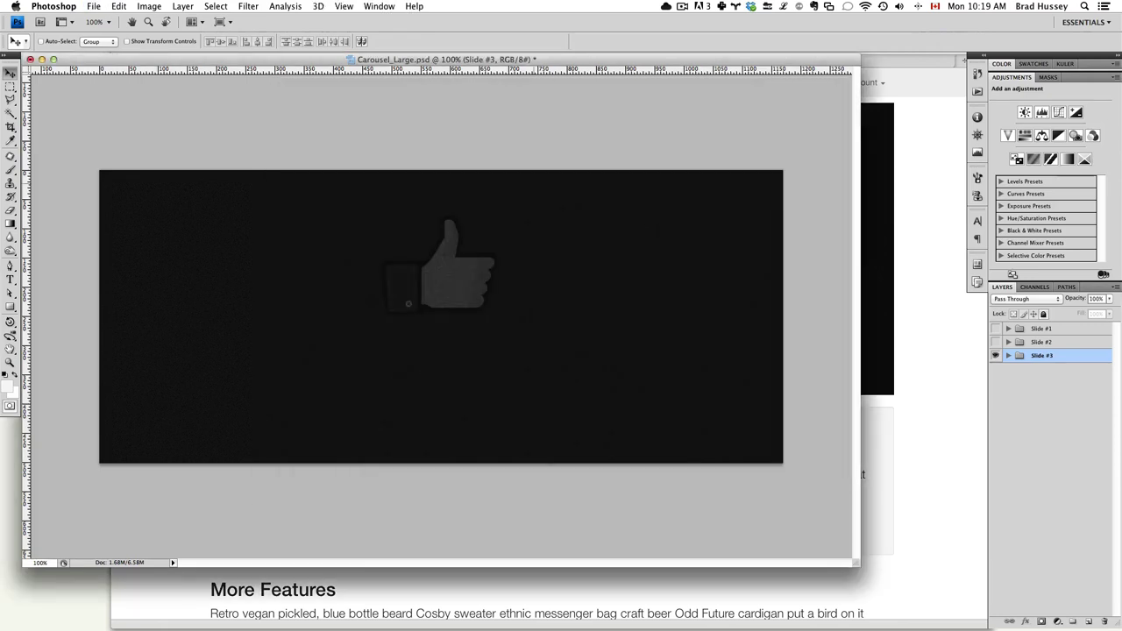
Quick Look the exported large carousel JPEGs in Finder, then open Carousel_Medium.psd.
{"action": "key", "text": "super+Tab"}
{"action": "key", "text": "super+Tab"}
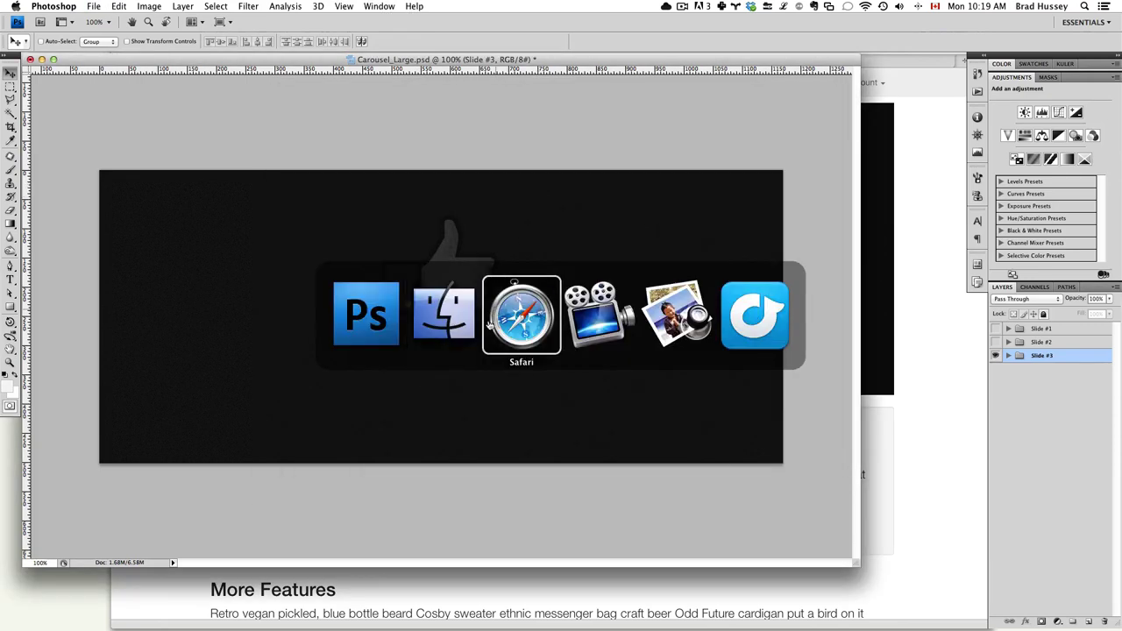
{"action": "key", "text": "super+shift+Tab"}
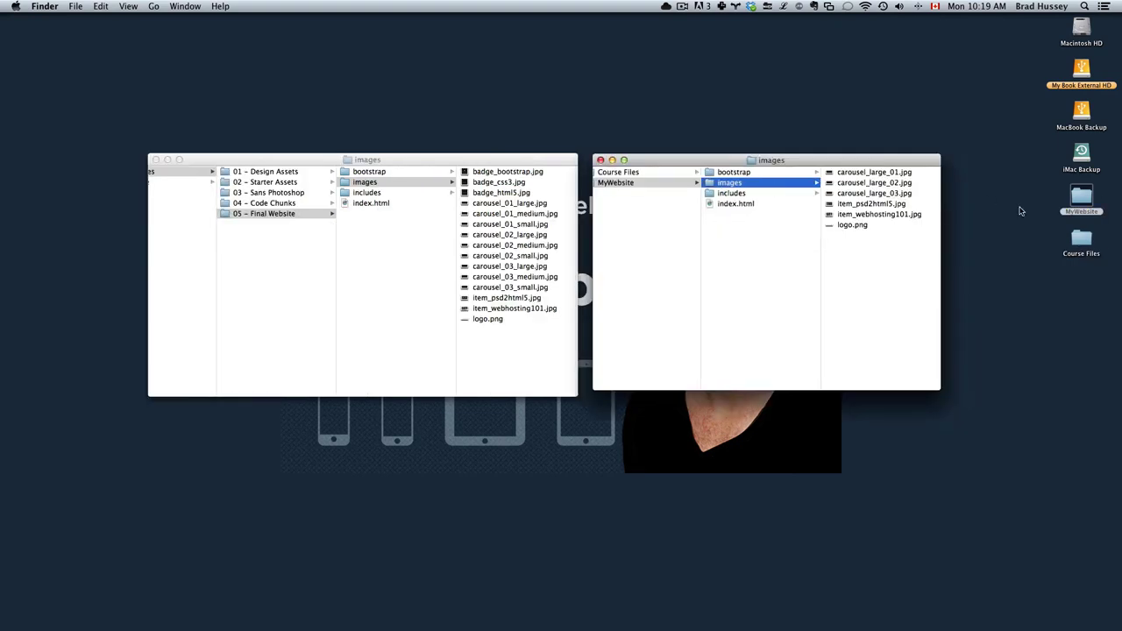
{"action": "key", "text": "space"}
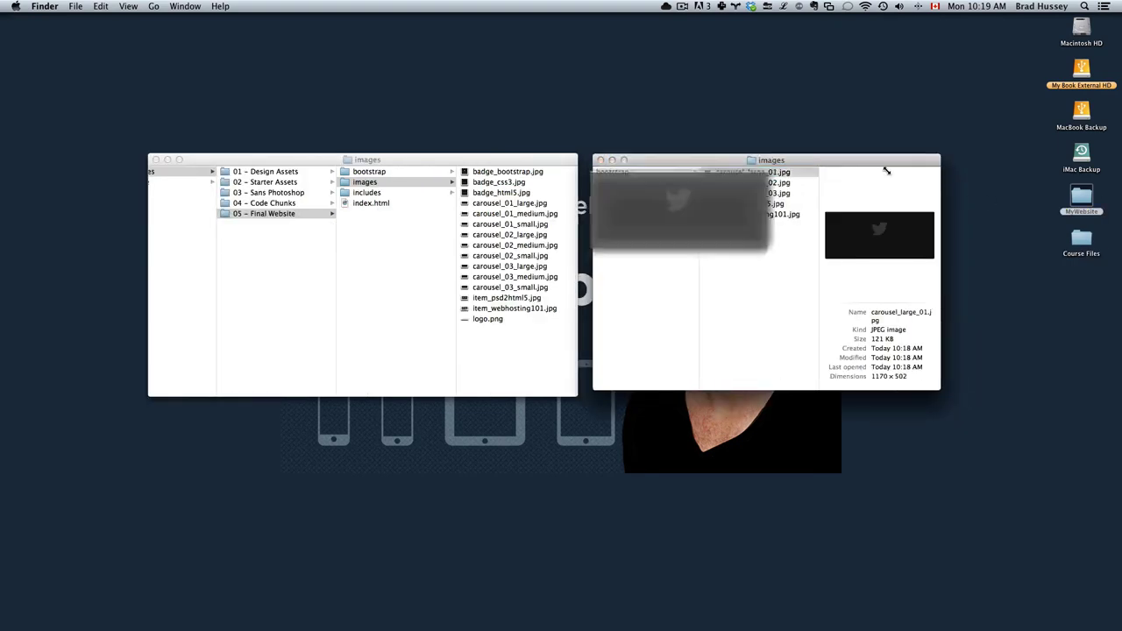
{"action": "key", "text": "Down"}
{"action": "key", "text": "Down"}
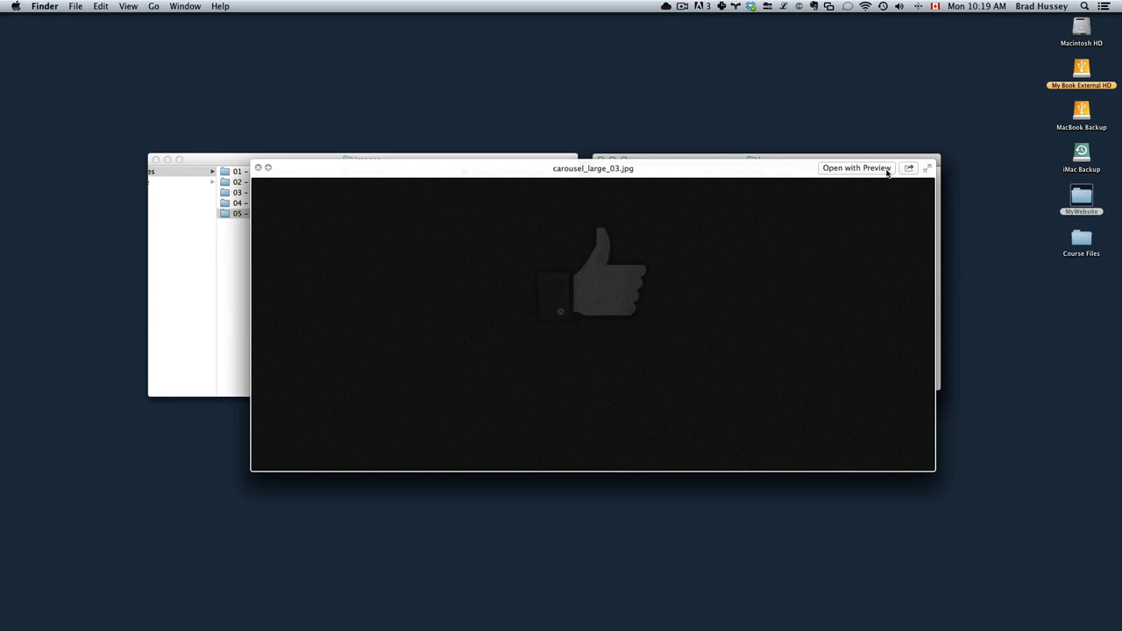
{"action": "key", "text": "space"}
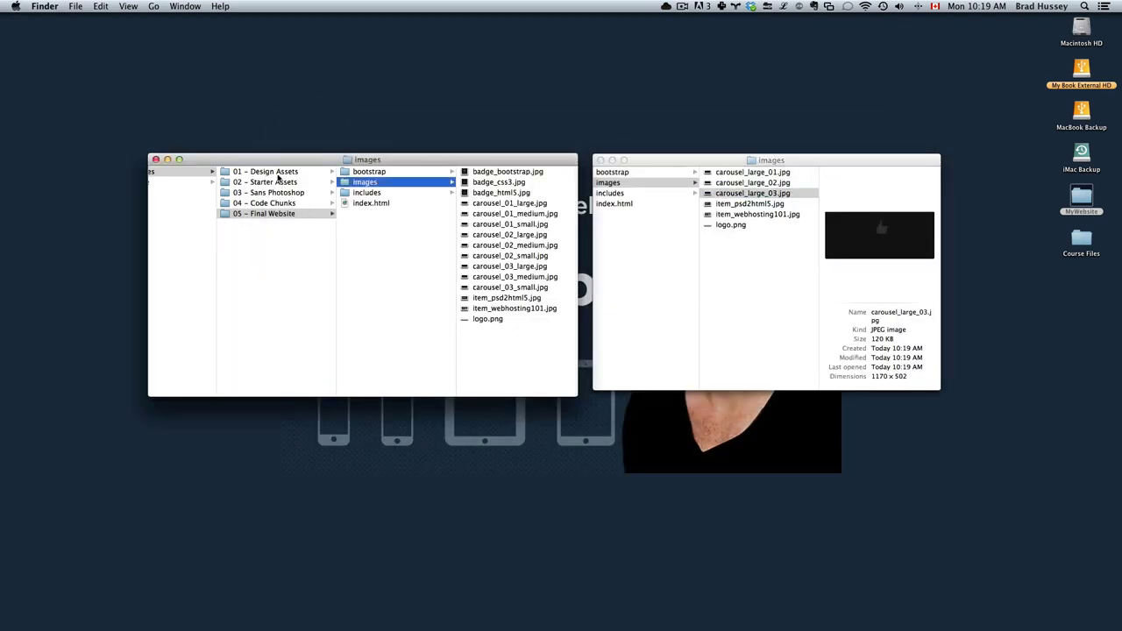
{"action": "left_click", "coordinate": [280, 174]}
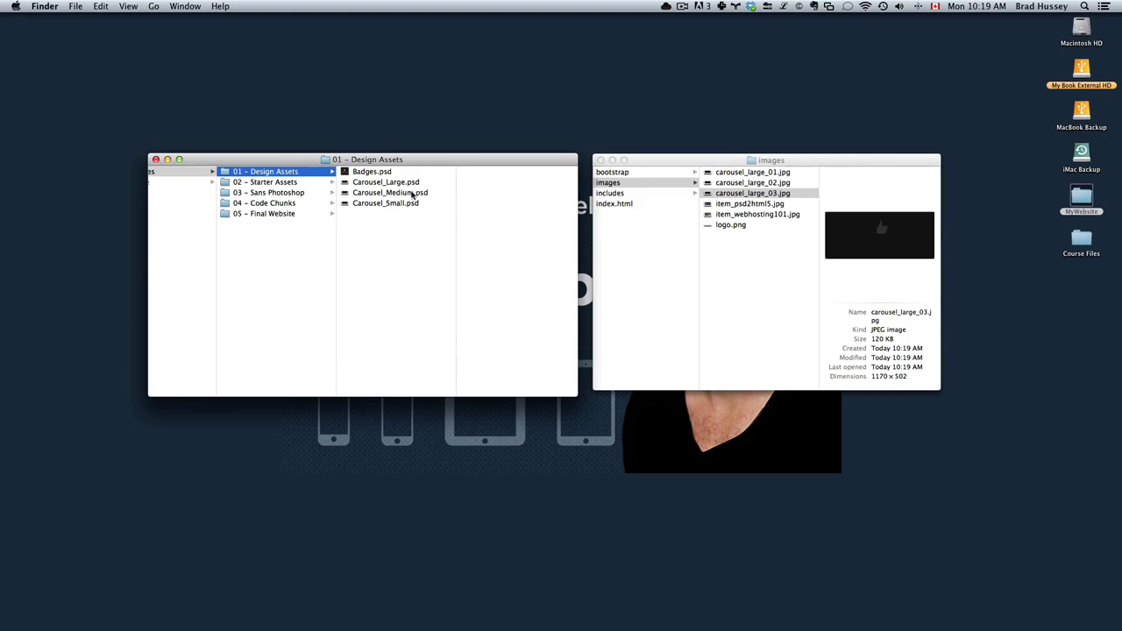
{"action": "double_click", "coordinate": [412, 192]}
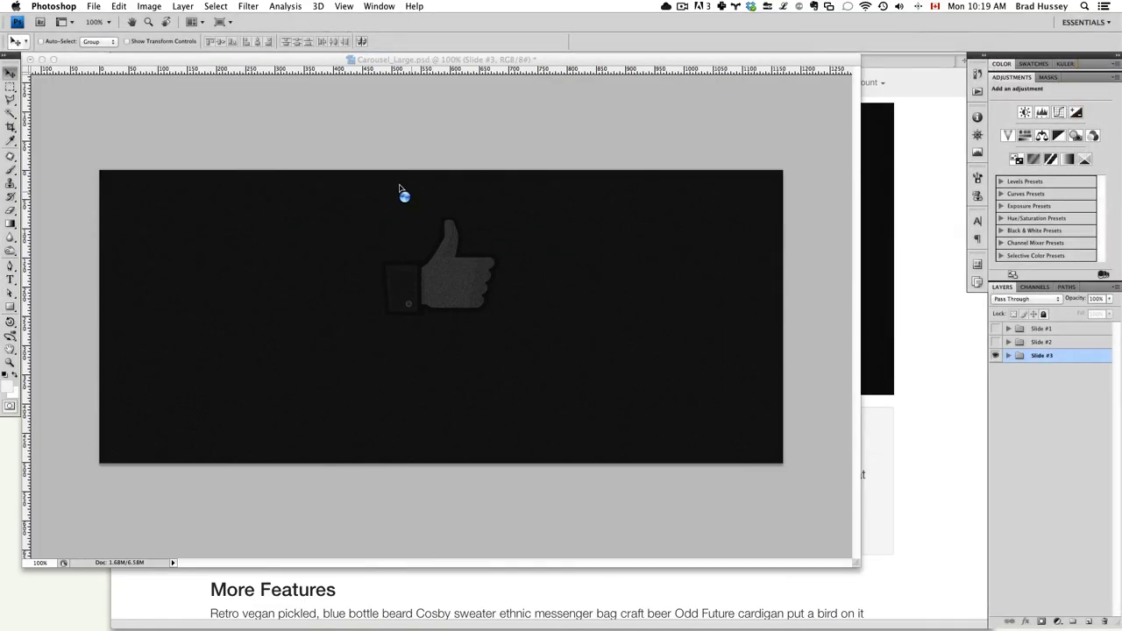
Save the Twitter-bird Slide #1 for web as carousel_medium_01.jpg in the images folder.
{"action": "left_click", "coordinate": [1008, 329]}
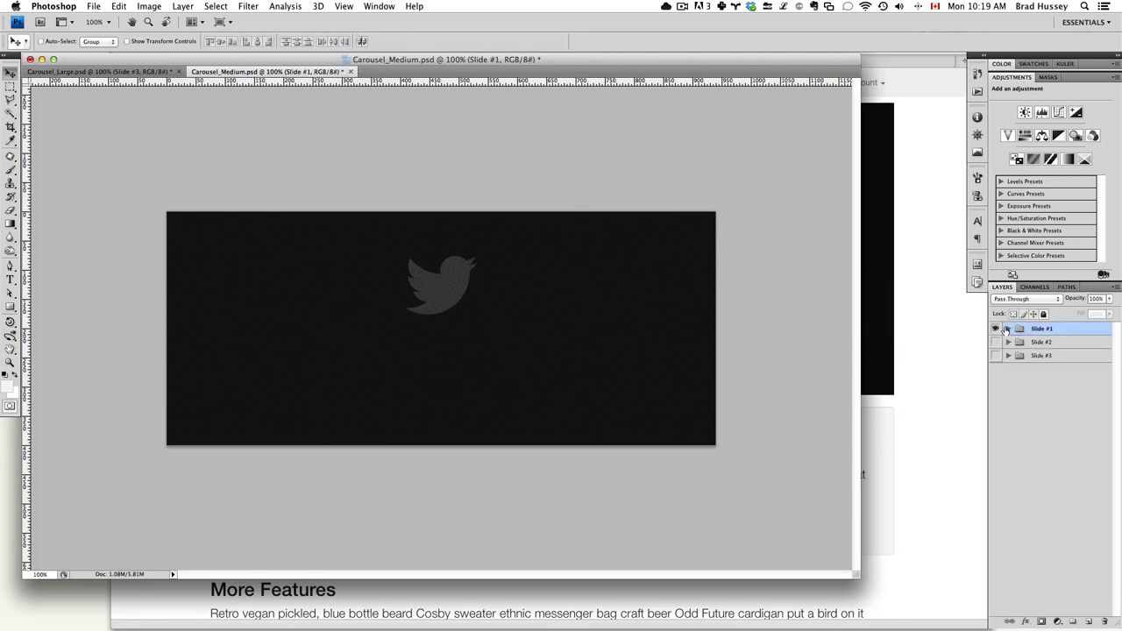
{"action": "left_click", "coordinate": [93, 6]}
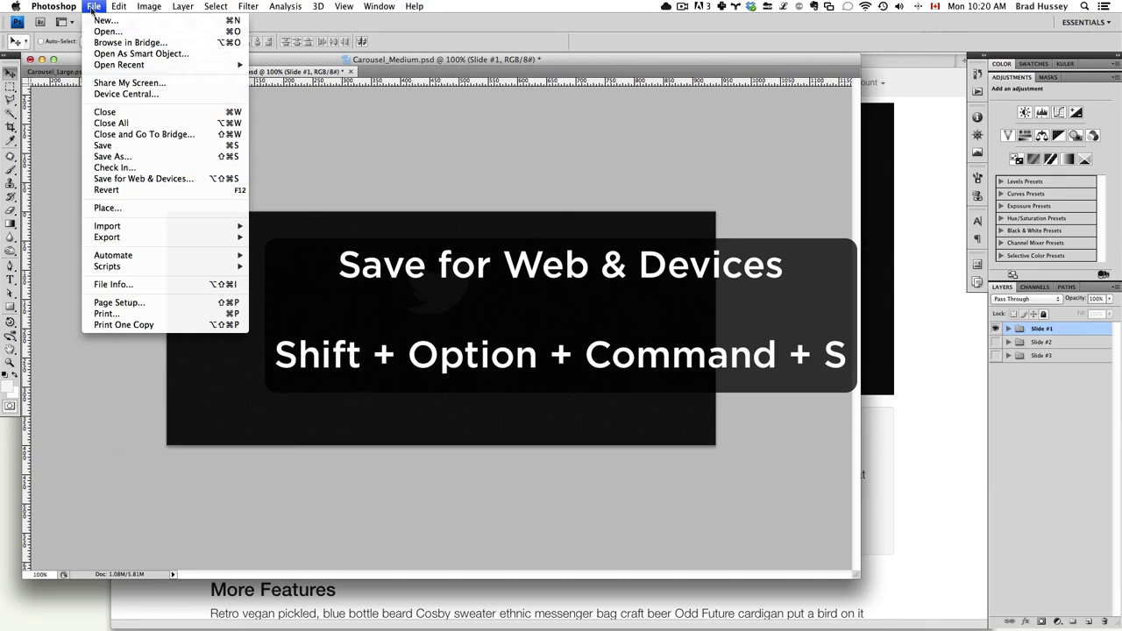
{"action": "left_click", "coordinate": [89, 6]}
{"action": "key", "text": "shift+alt+super+s"}
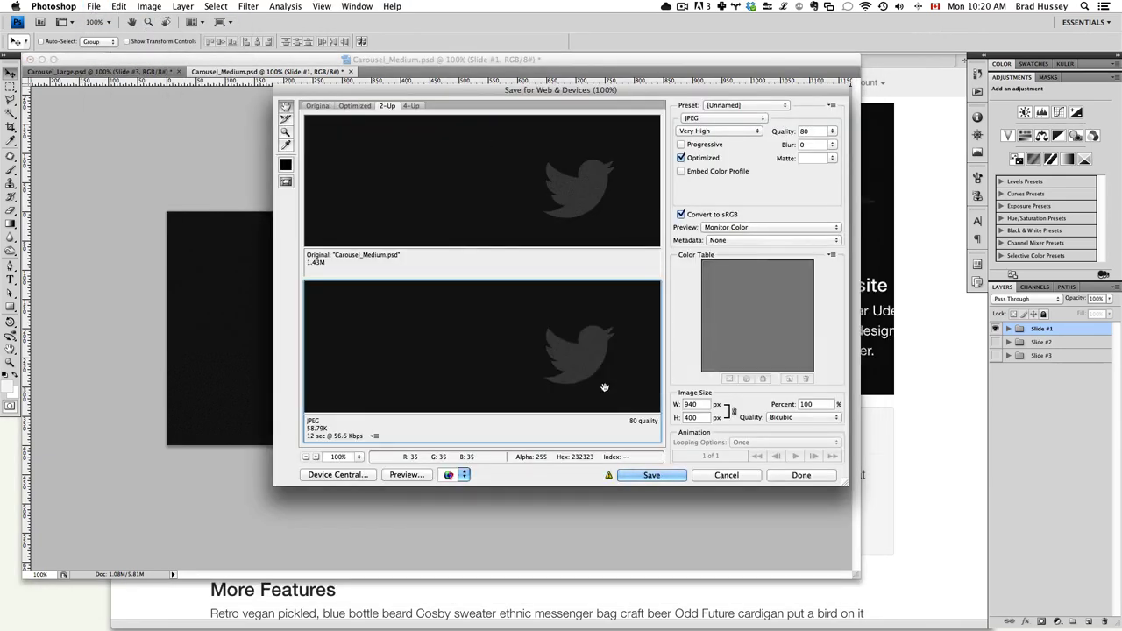
{"action": "key", "text": "Return"}
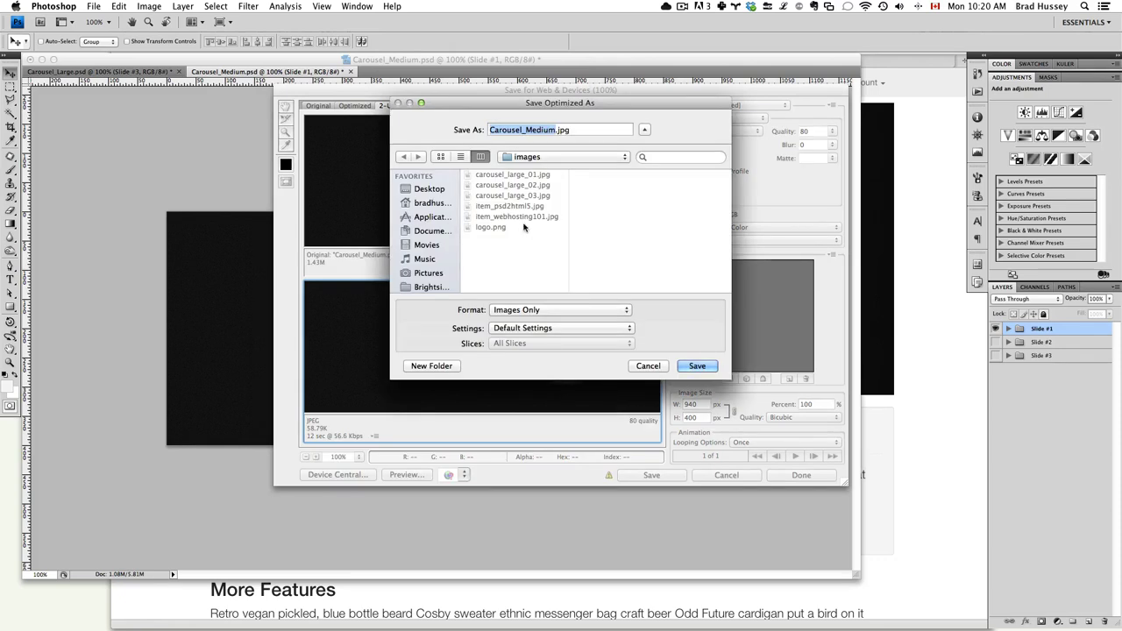
{"action": "left_click", "coordinate": [526, 174]}
{"action": "left_click", "coordinate": [516, 134]}
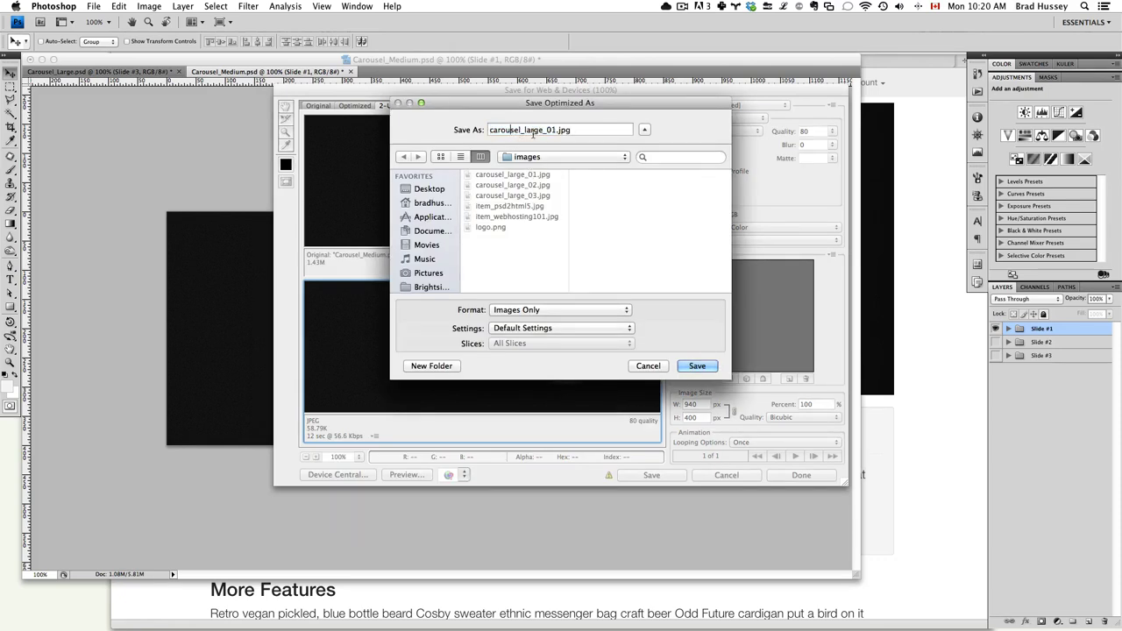
{"action": "double_click", "coordinate": [543, 132]}
{"action": "type", "text": "medium"}
{"action": "left_click", "coordinate": [696, 366]}
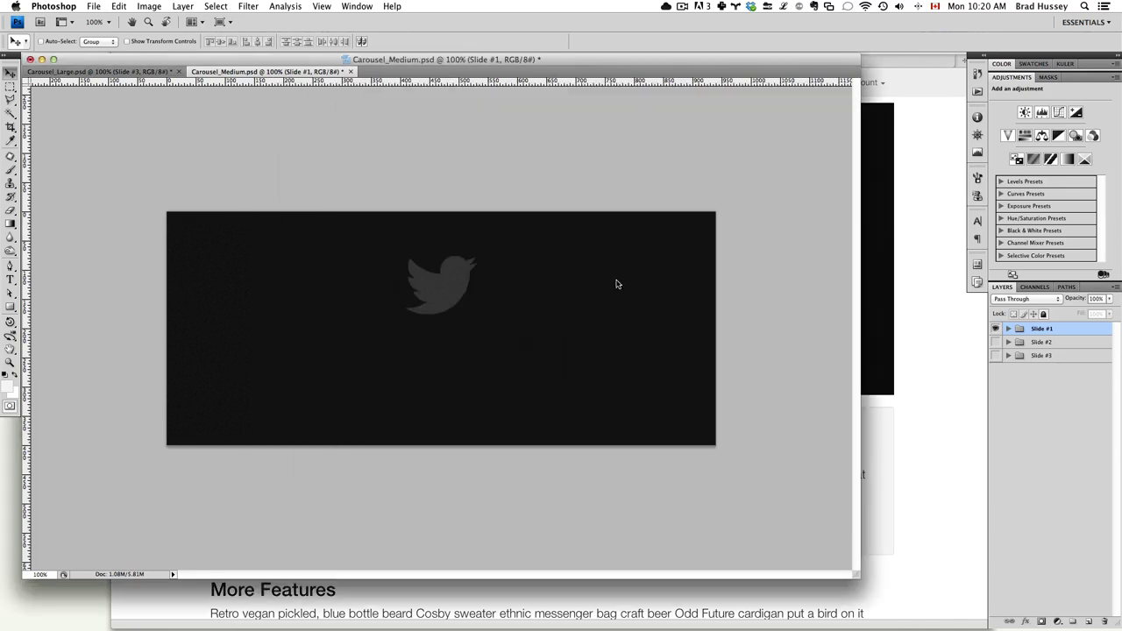
Show only the braces Slide #2 and export it as the next carousel_medium JPEG.
{"action": "left_click", "coordinate": [995, 329]}
{"action": "left_click", "coordinate": [995, 342]}
{"action": "key", "text": "super+alt+shift+s"}
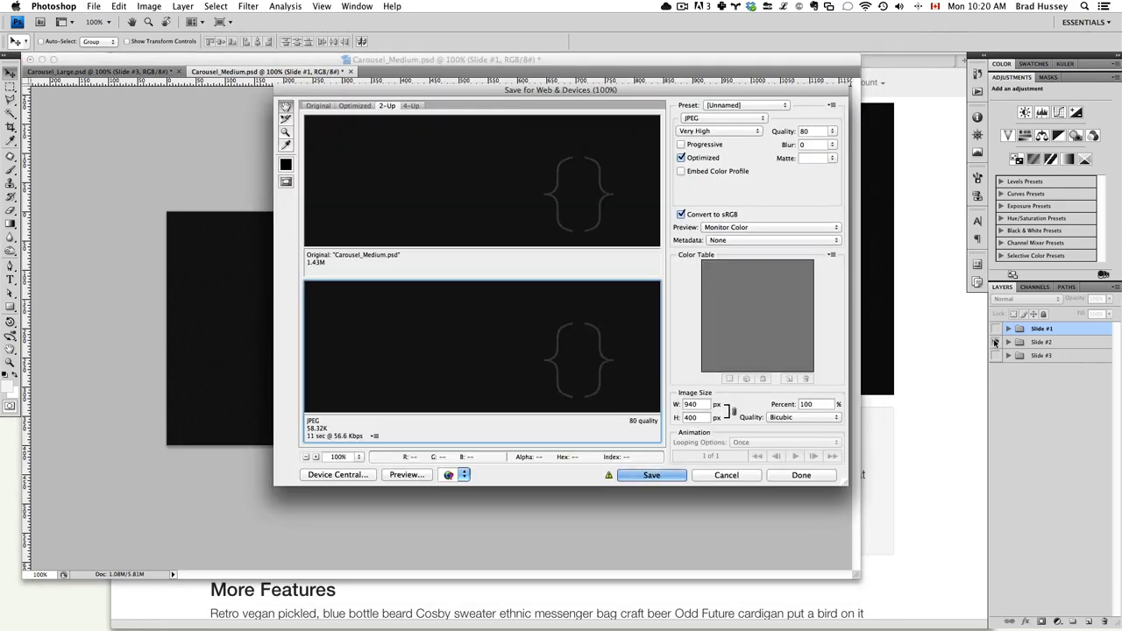
{"action": "left_click", "coordinate": [651, 475]}
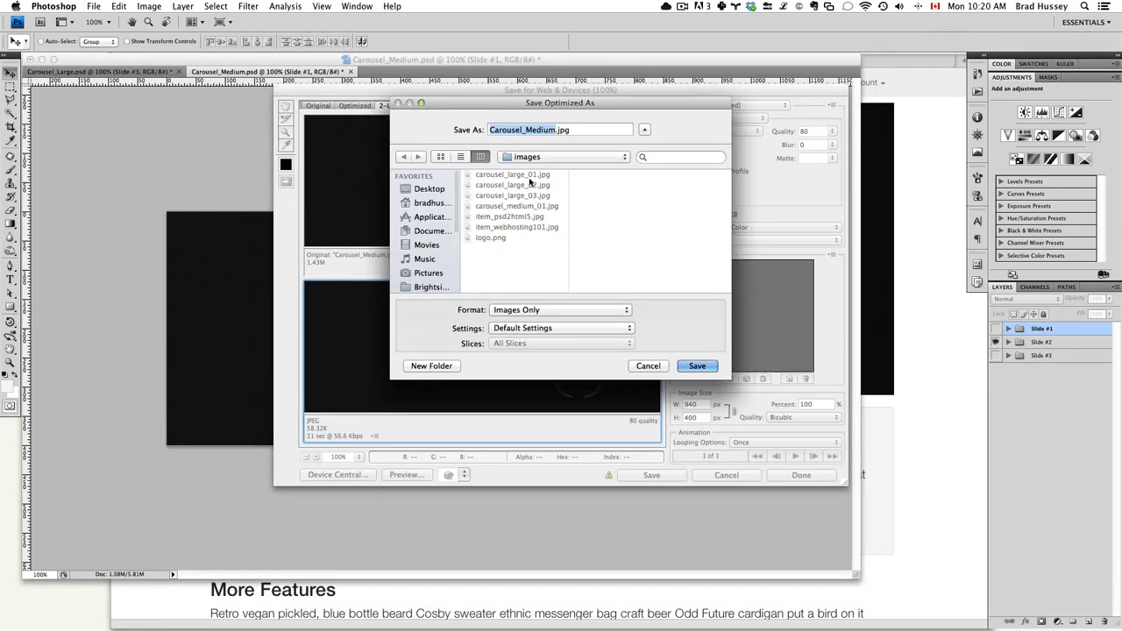
{"action": "type", "text": "carousel_medium_01"}
{"action": "key", "text": "Return"}
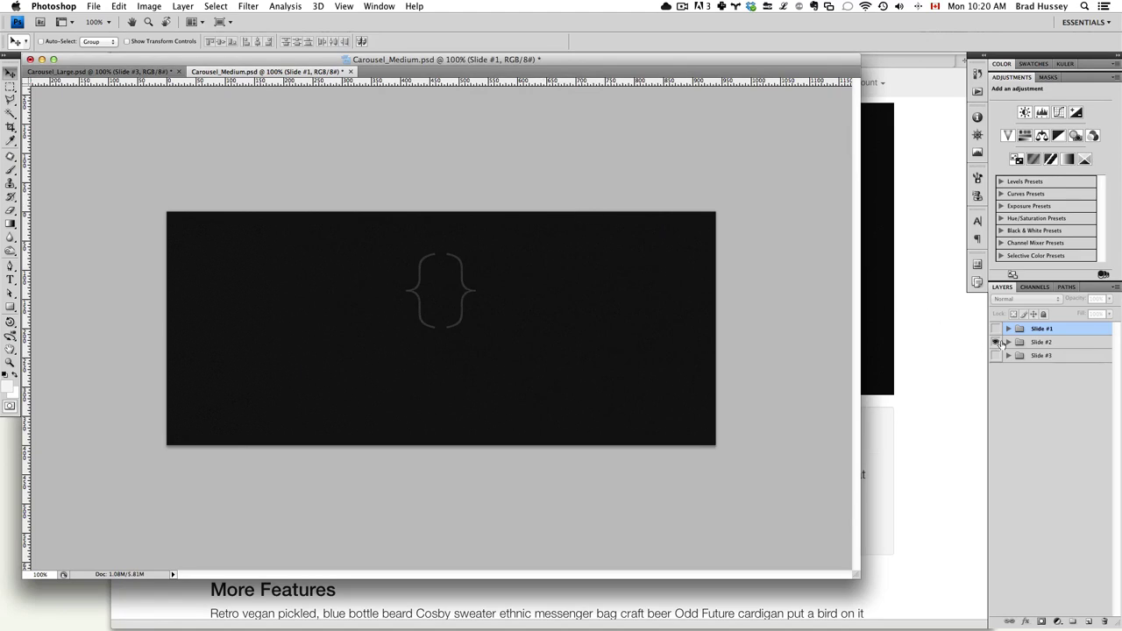
Show only the thumbs-up Slide #3 and export it as the next carousel_medium JPEG.
{"action": "left_click", "coordinate": [996, 341]}
{"action": "left_click", "coordinate": [996, 355]}
{"action": "key", "text": "super+alt+shift+s"}
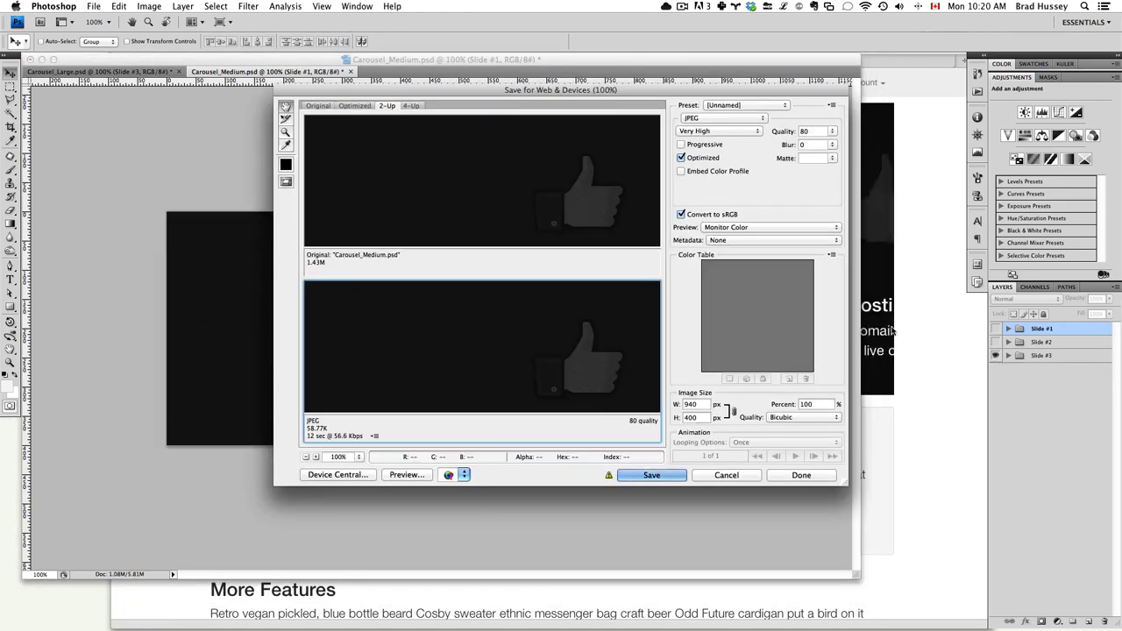
{"action": "key", "text": "Return"}
{"action": "left_click", "coordinate": [558, 130]}
{"action": "type", "text": "_02"}
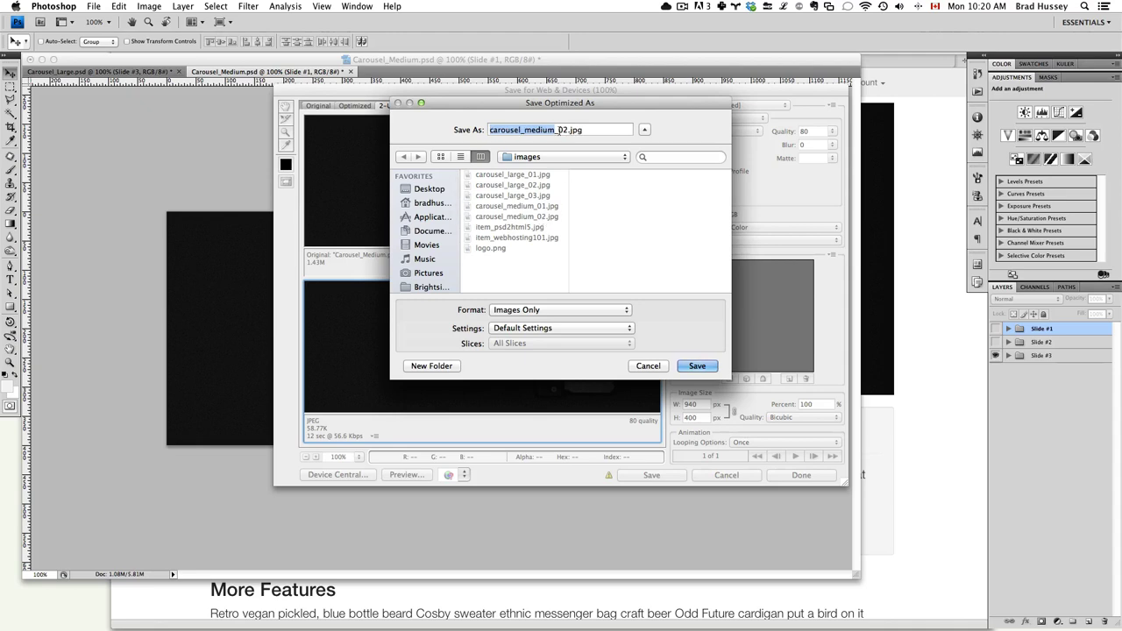
{"action": "key", "text": "Return"}
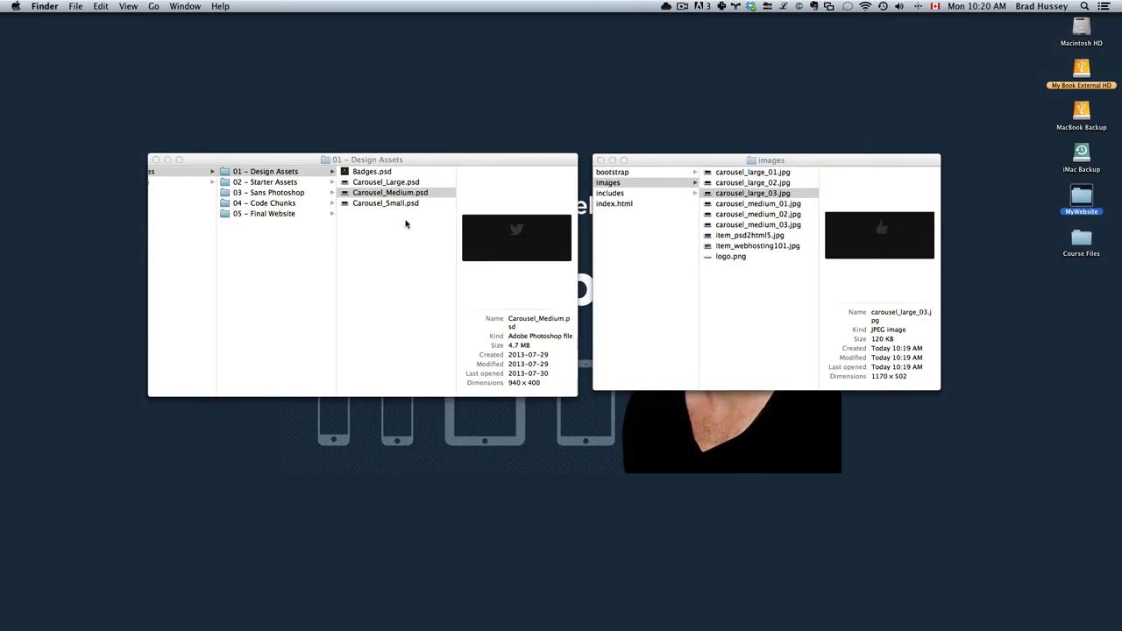
Double-click Carousel_Small.psd in the Finder column view to open it in Photoshop.
{"action": "double_click", "coordinate": [391, 204]}
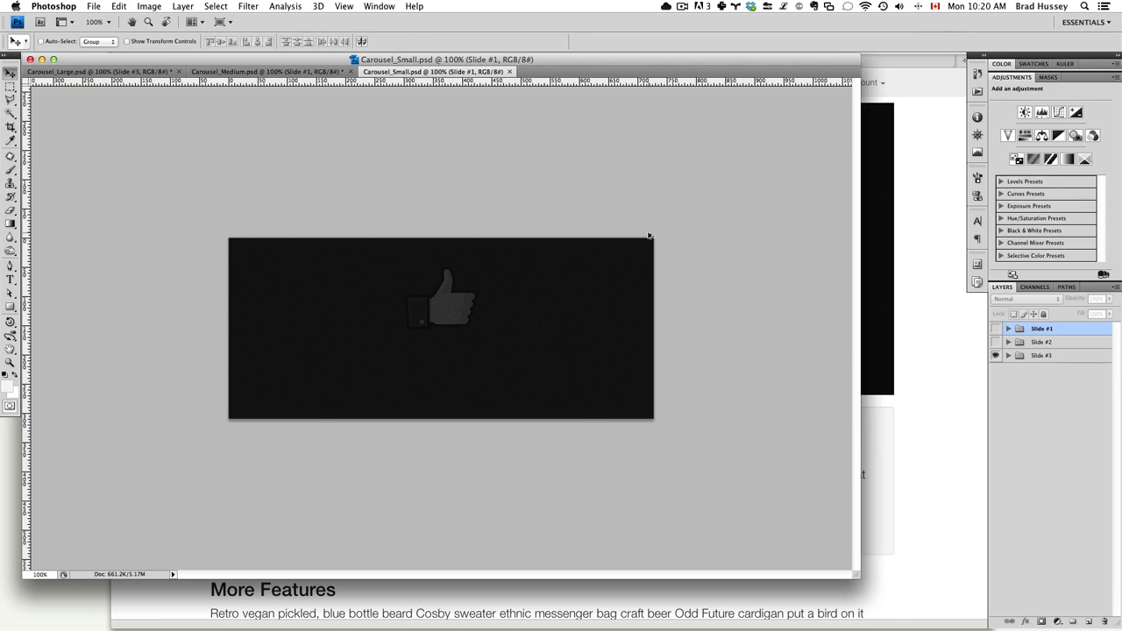
Show only Slide #1 and save it for web as carousel_small_01.jpg.
{"action": "left_click", "coordinate": [995, 355]}
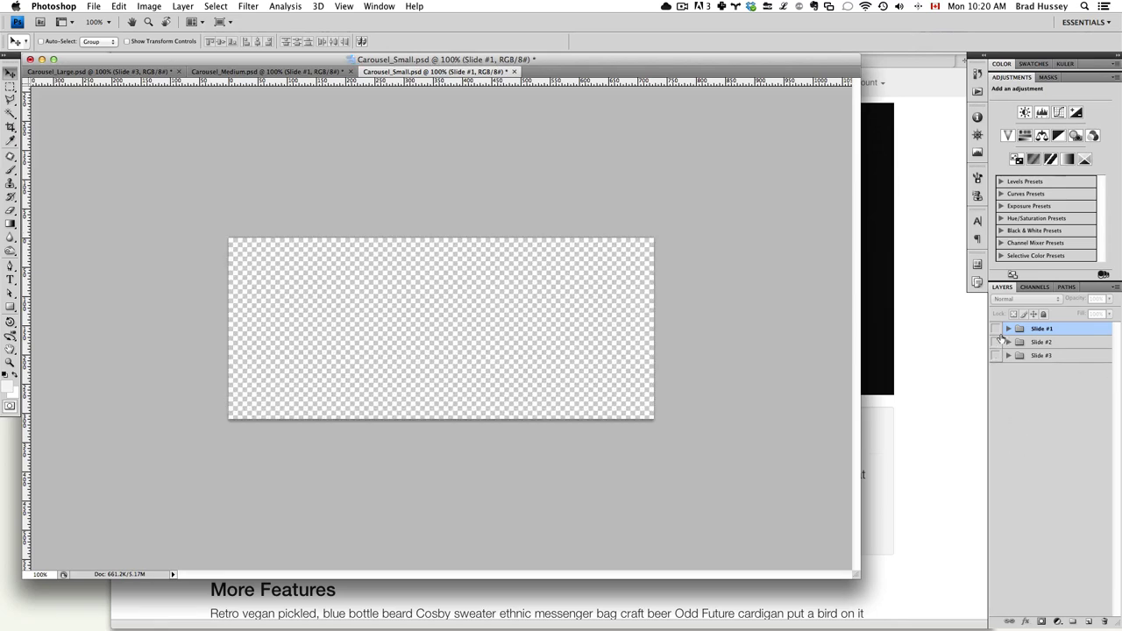
{"action": "left_click", "coordinate": [995, 329]}
{"action": "key", "text": "super+alt+shift+s"}
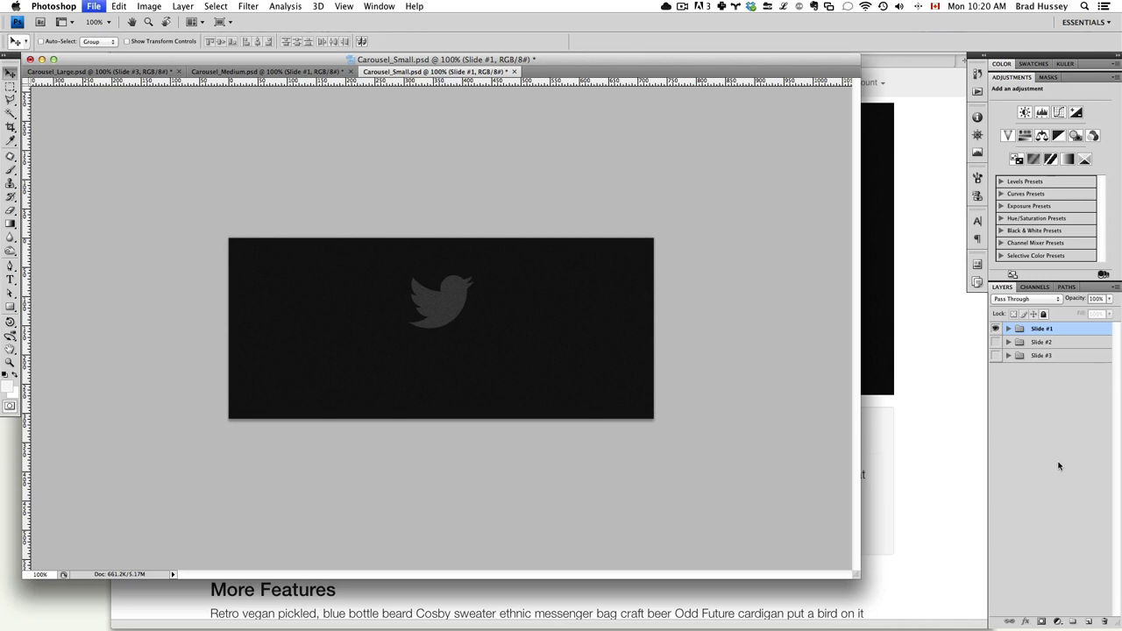
{"action": "key", "text": "Return"}
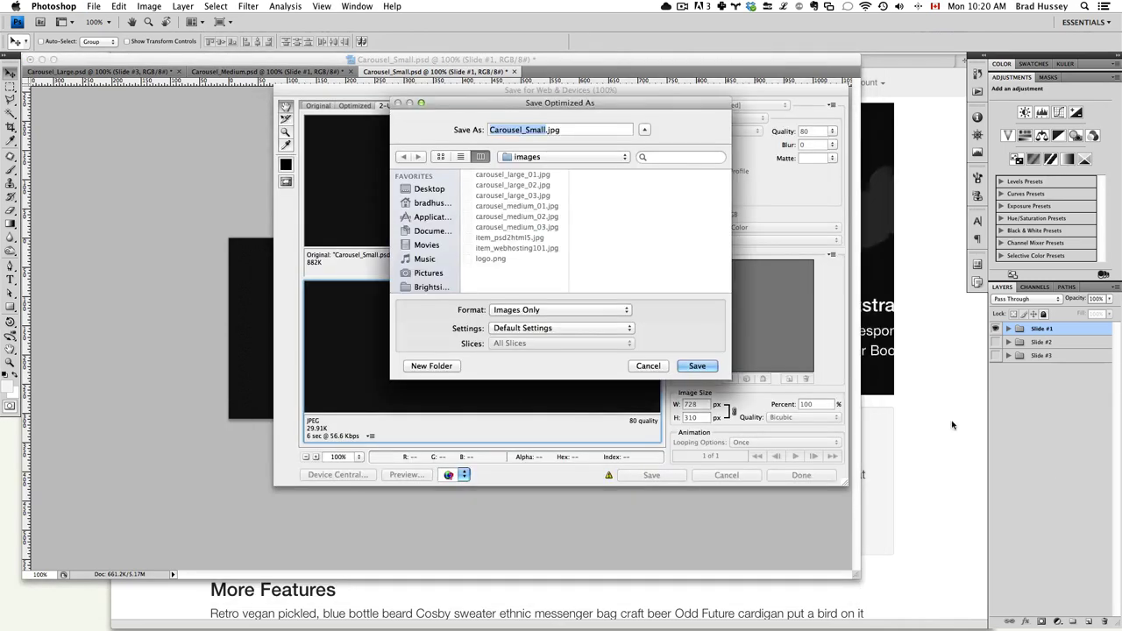
{"action": "left_click", "coordinate": [542, 226]}
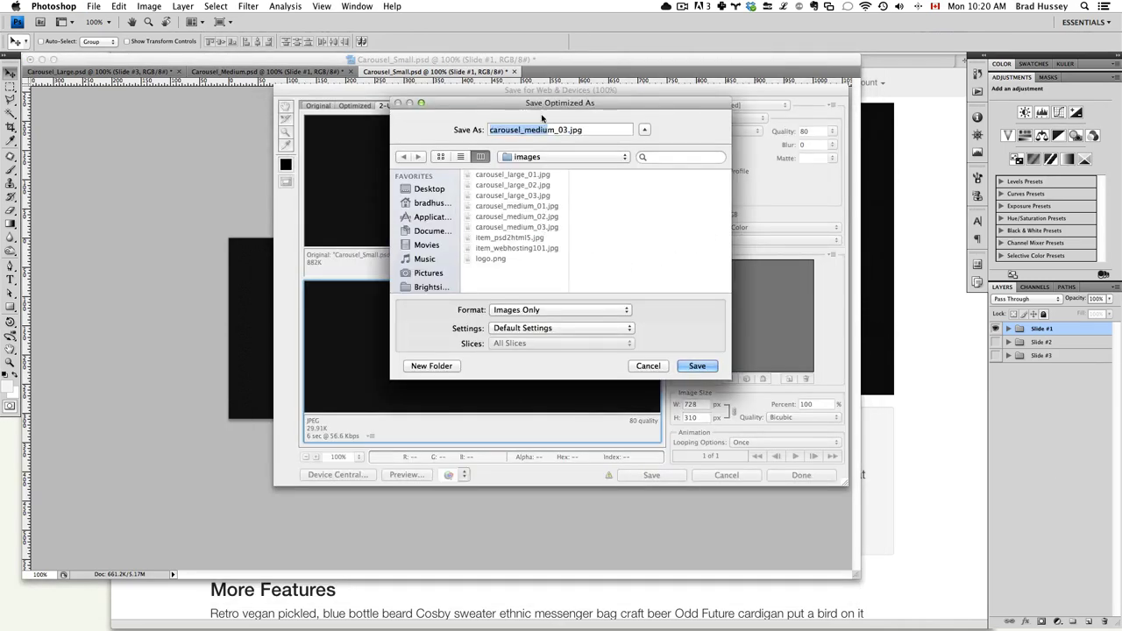
{"action": "left_click_drag", "start_coordinate": [525, 129], "coordinate": [554, 130]}
{"action": "type", "text": "small"}
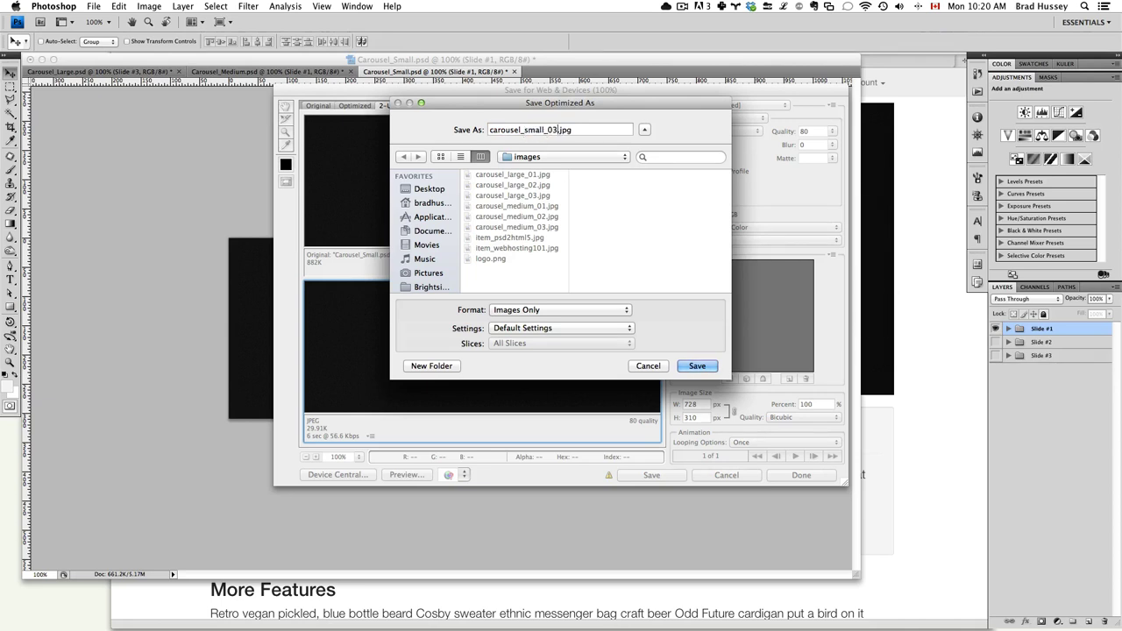
{"action": "key", "text": "Return"}
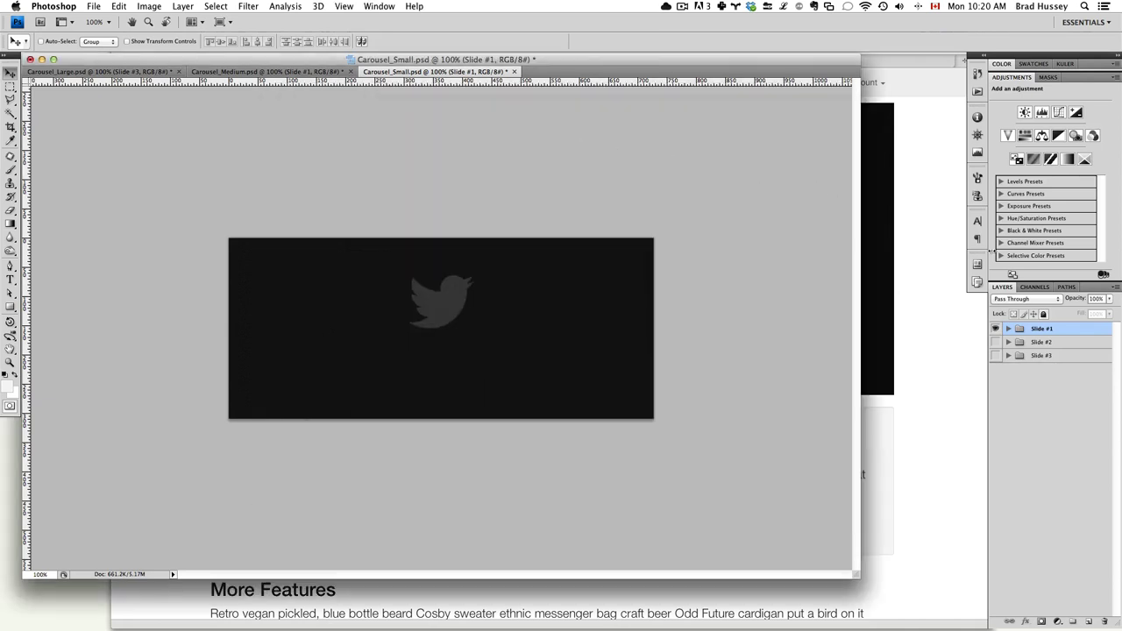
Show only Slide #2 and save it as carousel_small_02.jpg.
{"action": "left_click", "coordinate": [995, 329]}
{"action": "left_click", "coordinate": [995, 342]}
{"action": "key", "text": "super+alt+shift+s"}
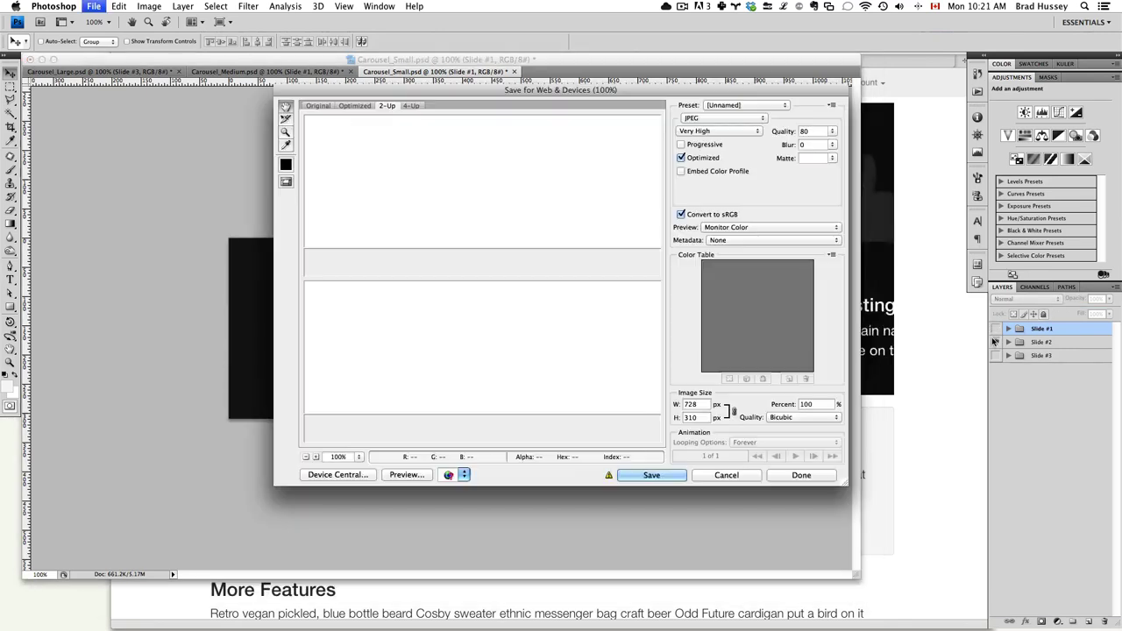
{"action": "key", "text": "Return"}
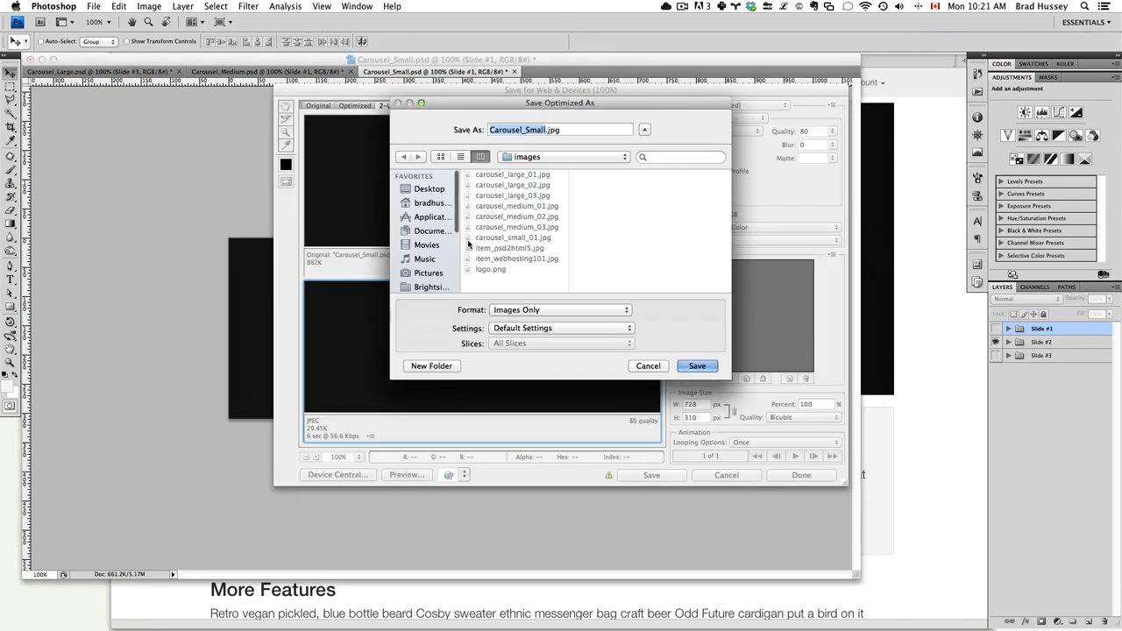
{"action": "left_click", "coordinate": [526, 237]}
{"action": "key", "text": "Right"}
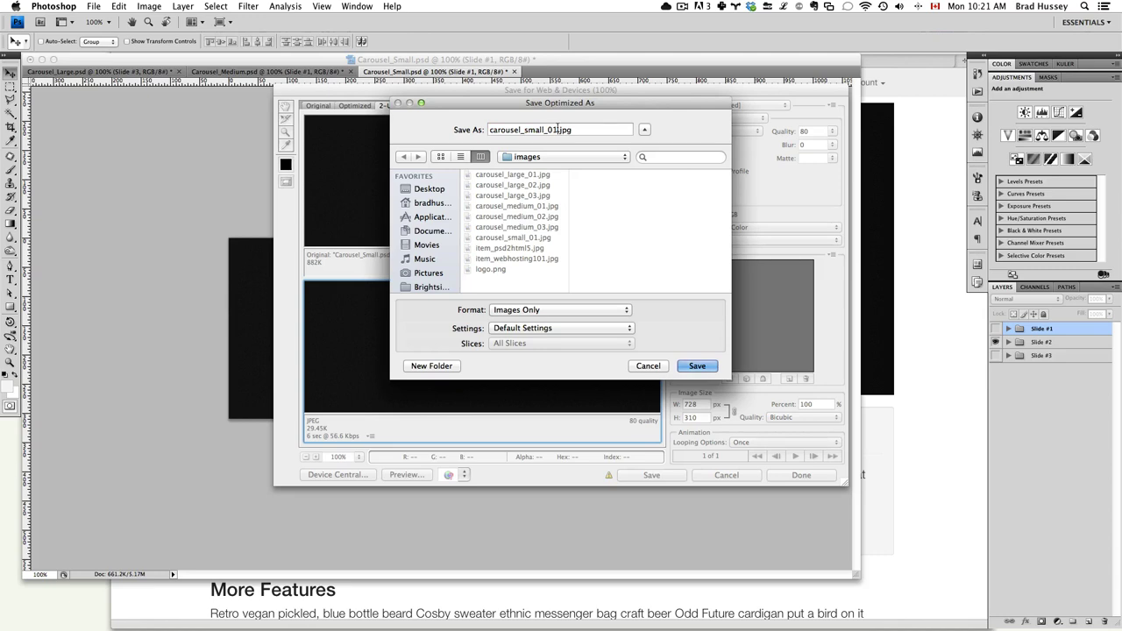
{"action": "type", "text": "2"}
{"action": "key", "text": "BackSpace"}
{"action": "key", "text": "BackSpace"}
{"action": "type", "text": "2"}
{"action": "key", "text": "Return"}
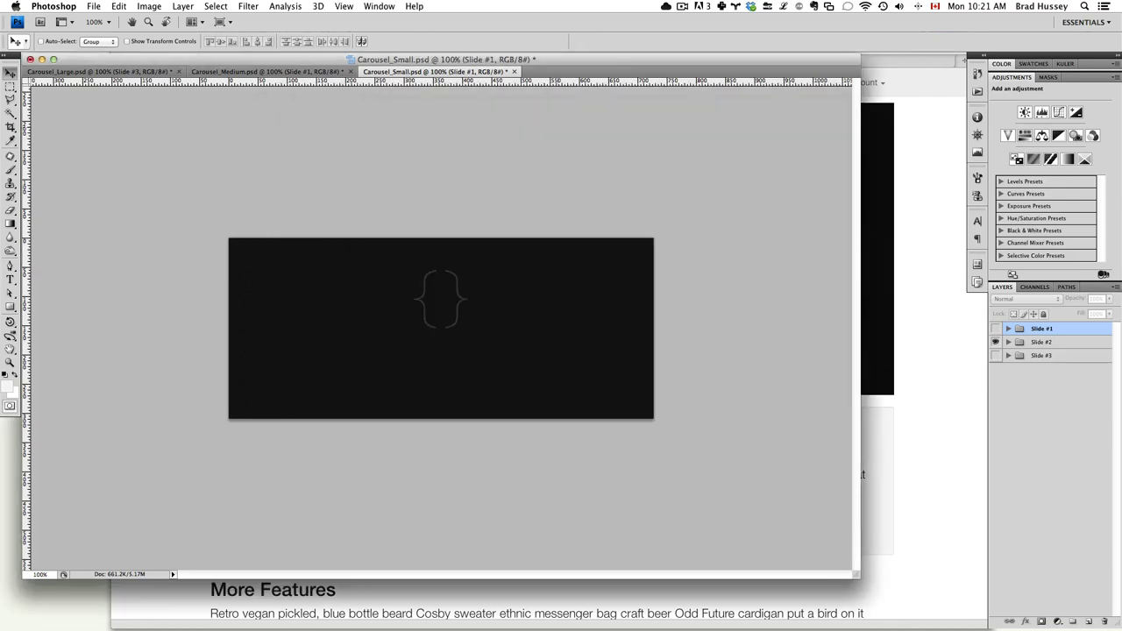
Show only Slide #3, save it as carousel_small_03.jpg, and switch to the Finder desktop.
{"action": "left_click", "coordinate": [995, 341]}
{"action": "left_click", "coordinate": [995, 355]}
{"action": "key", "text": "super+alt+shift+s"}
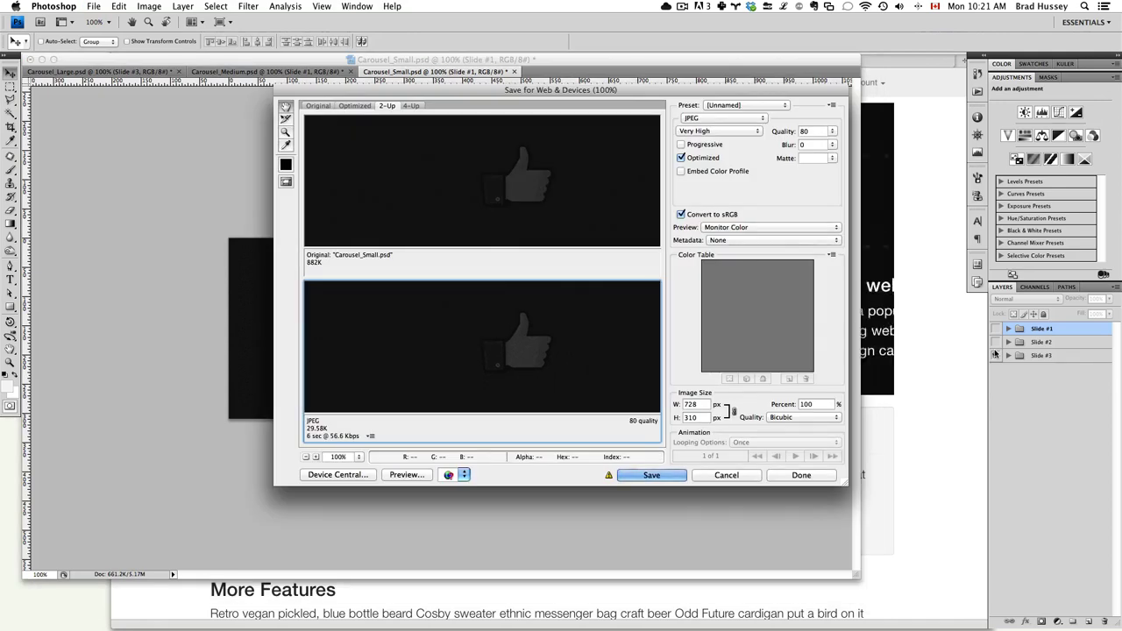
{"action": "key", "text": "Return"}
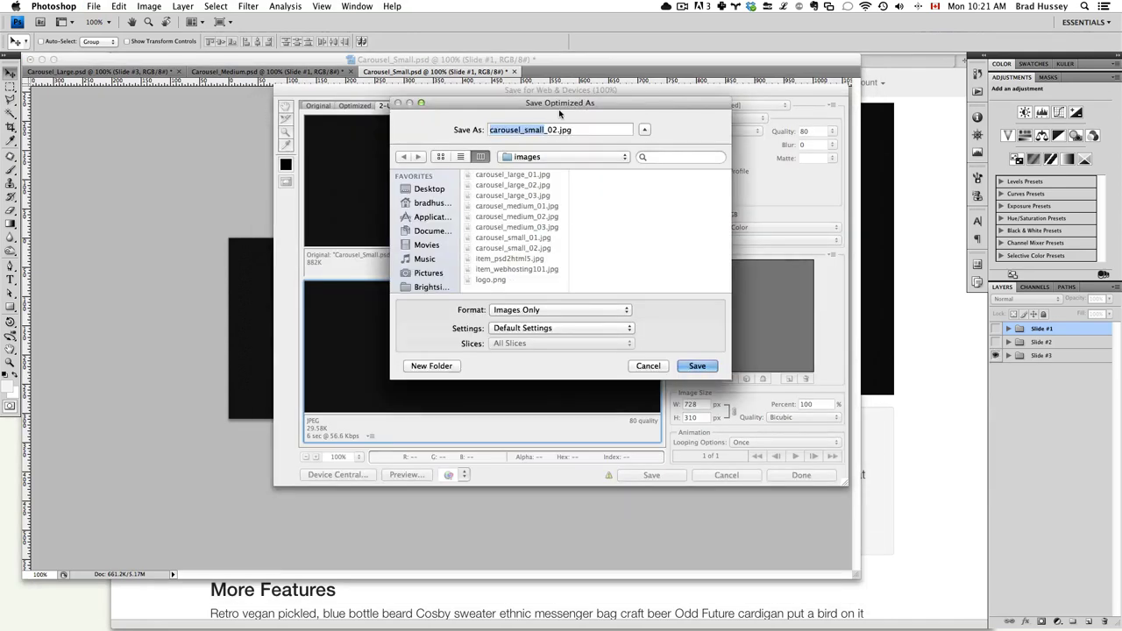
{"action": "key", "text": "Right"}
{"action": "key", "text": "BackSpace"}
{"action": "type", "text": "3"}
{"action": "key", "text": "Return"}
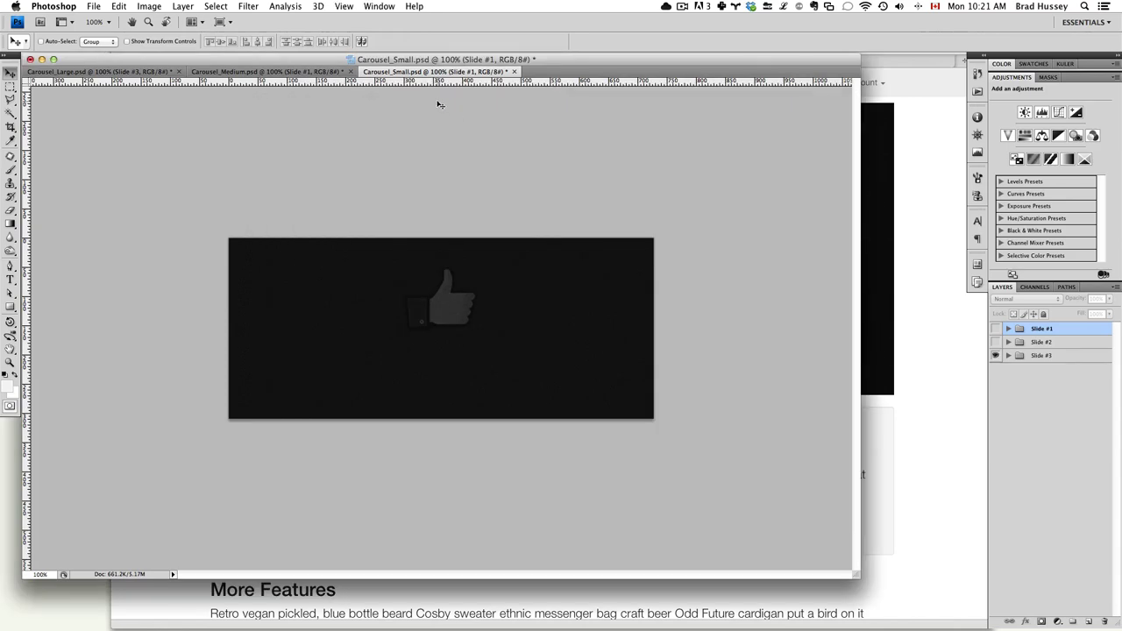
{"action": "key", "text": "ctrl+Left"}
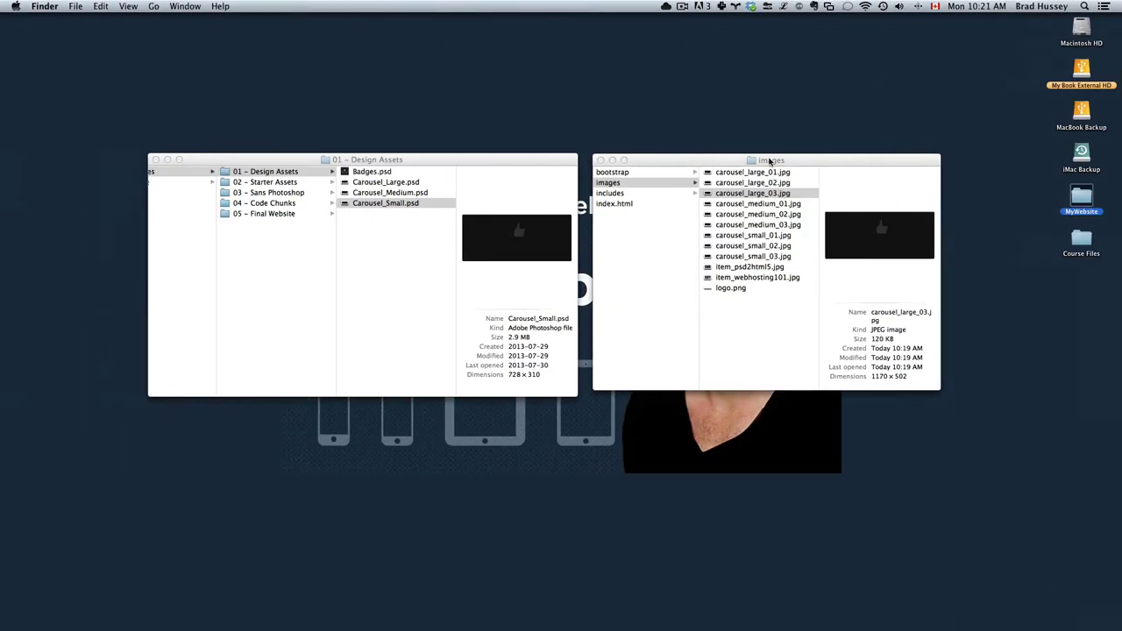
Preview the carousel JPEGs in the images folder, confirming carousel_small_03.jpg is 728 × 310, then return to Photoshop.
{"action": "left_click", "coordinate": [770, 161]}
{"action": "left_click", "coordinate": [637, 182]}
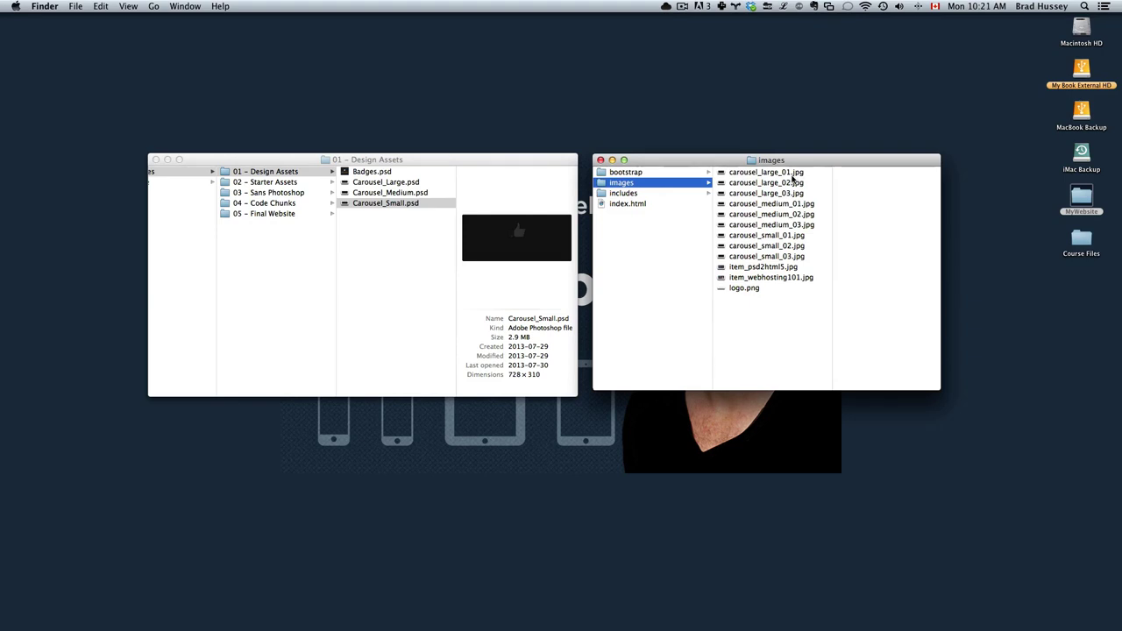
{"action": "left_click", "coordinate": [787, 174]}
{"action": "key", "text": "Down"}
{"action": "key", "text": "Down"}
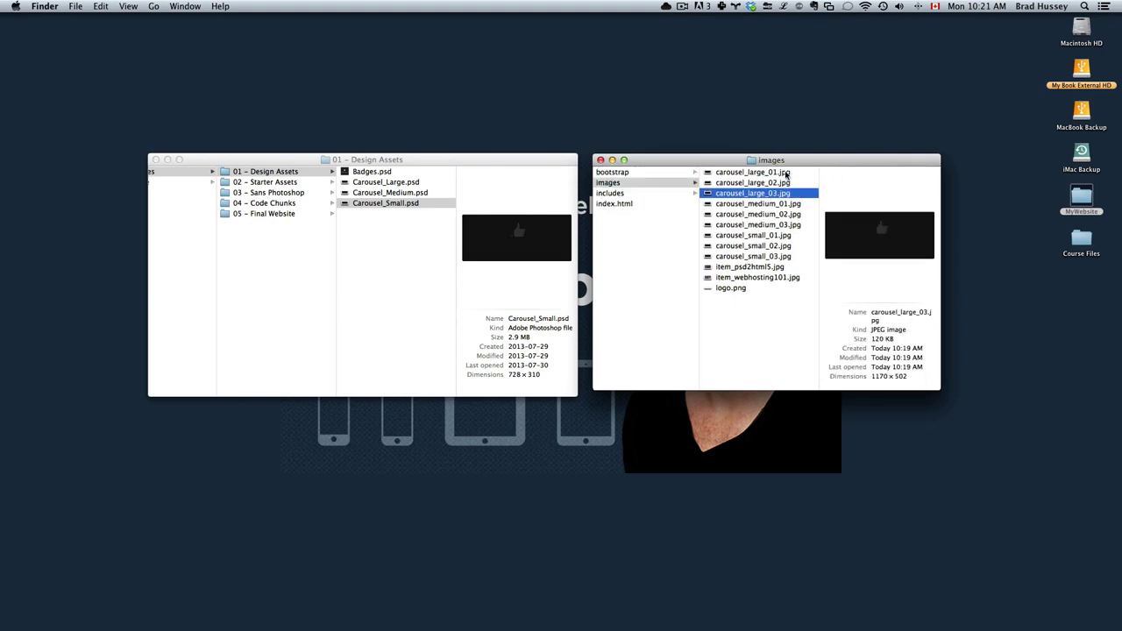
{"action": "key", "text": "Down"}
{"action": "key", "text": "Down"}
{"action": "key", "text": "Down"}
{"action": "key", "text": "Down"}
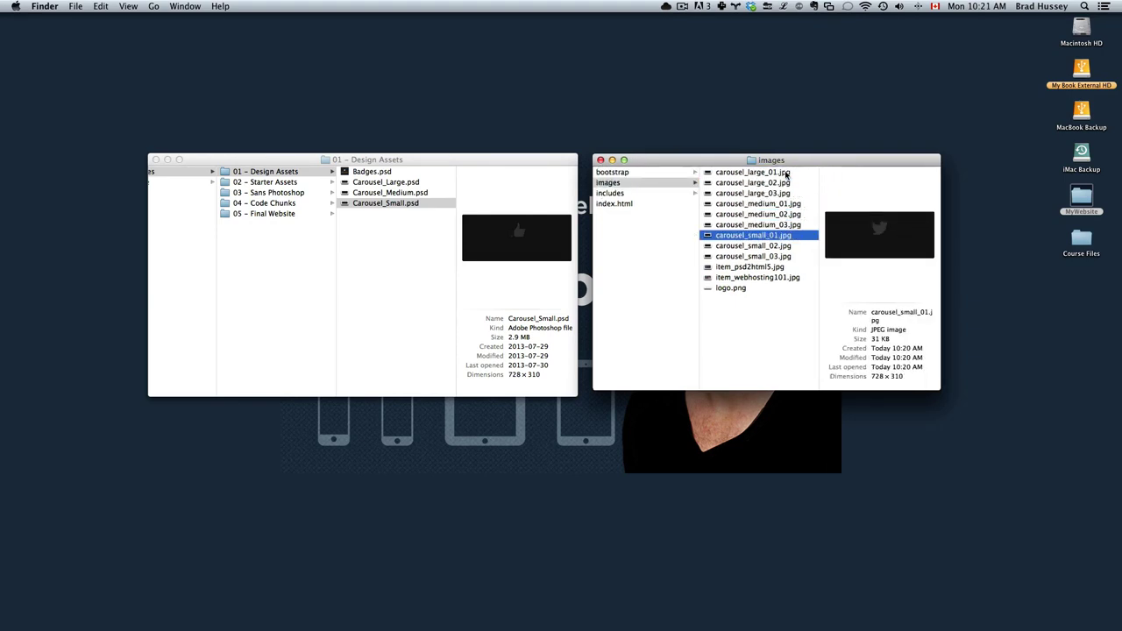
{"action": "key", "text": "Down"}
{"action": "key", "text": "Down"}
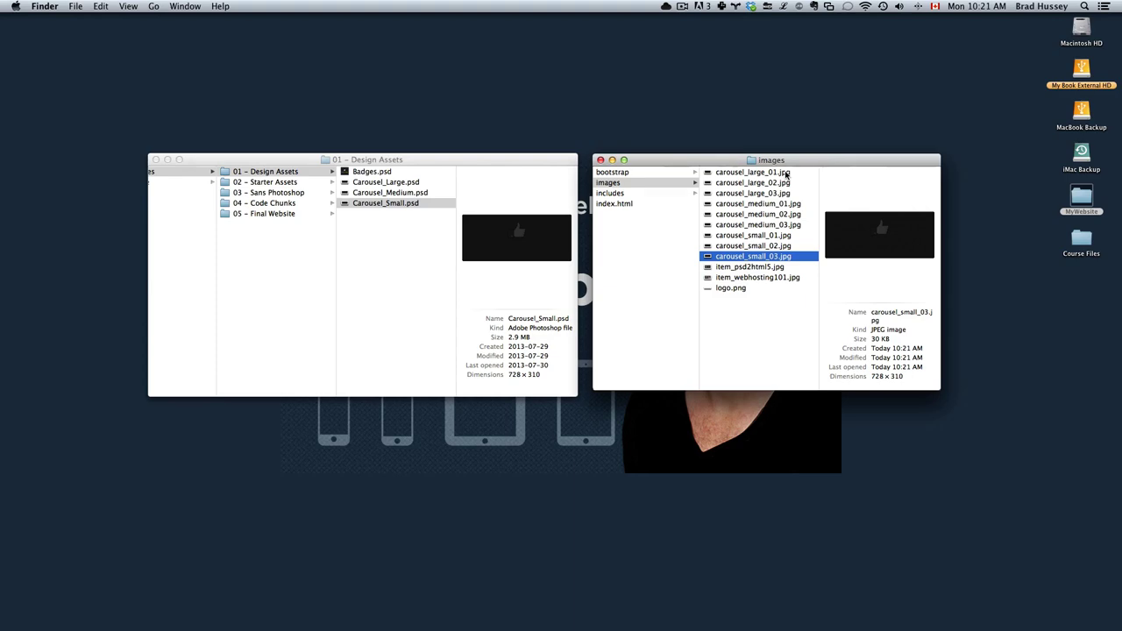
{"action": "key", "text": "super+Tab"}
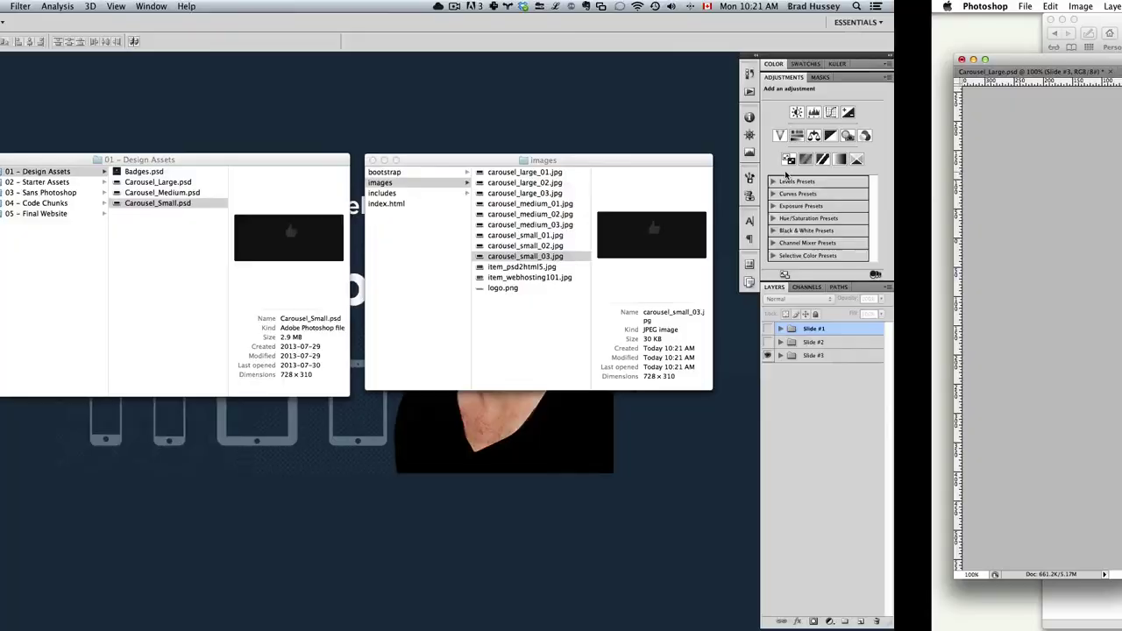
Bring Safari forward and advance the site's carousel twice, from the thumbs-up slide to the braces slide.
{"action": "key", "text": "super+Tab"}
{"action": "key", "text": "Tab"}
{"action": "key", "text": "Escape"}
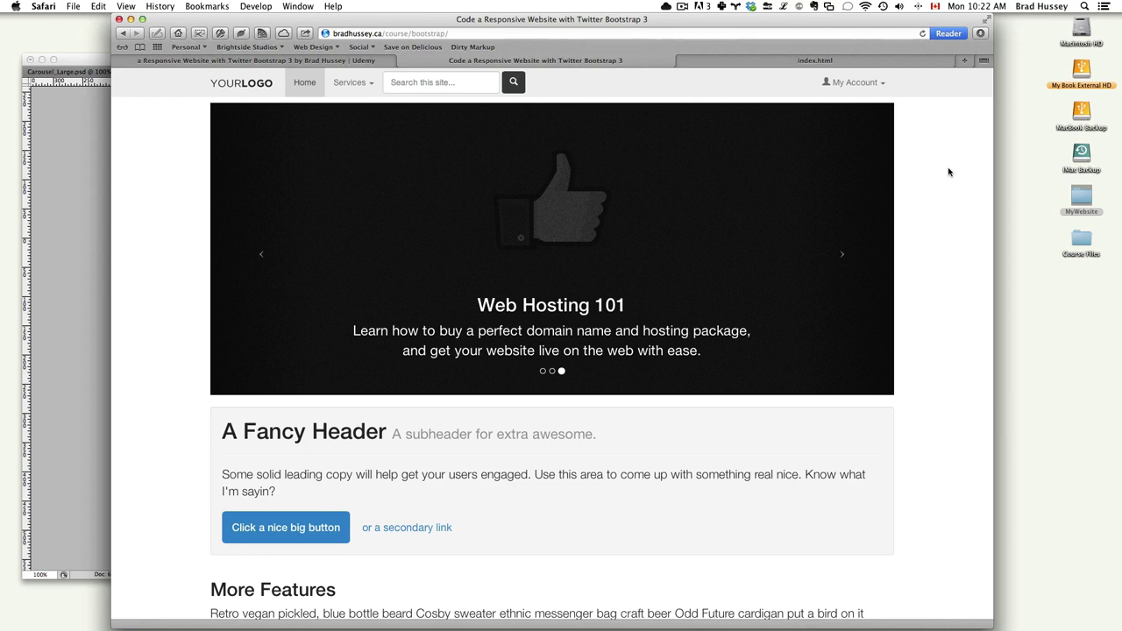
{"action": "left_click", "coordinate": [855, 267]}
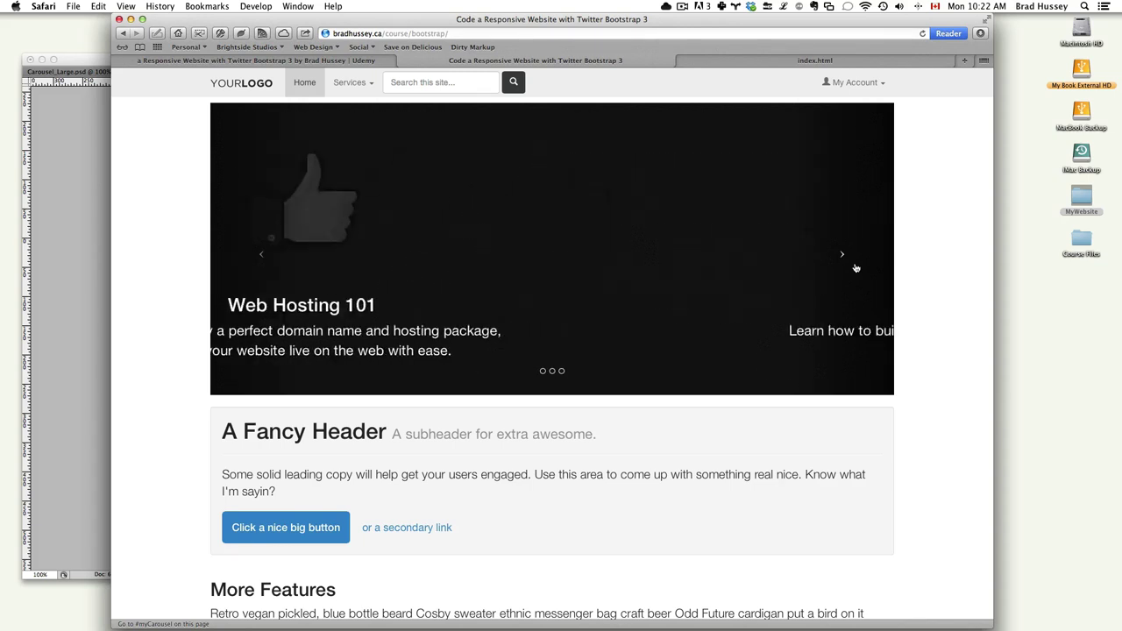
{"action": "left_click", "coordinate": [856, 267]}
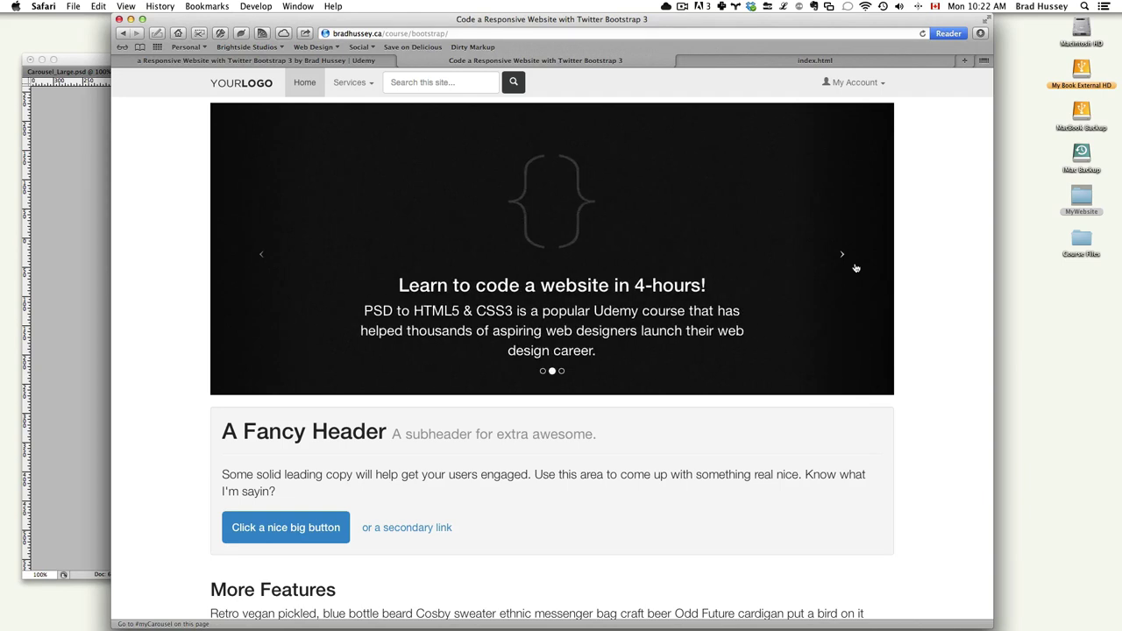